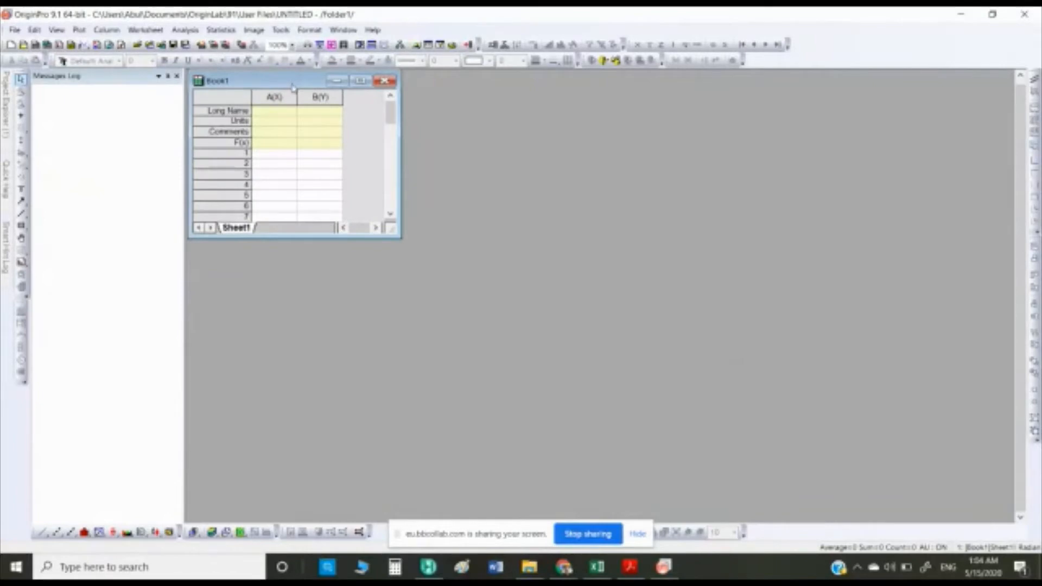
# Switch to the Sample file workbook in Excel and bring up the simulation results table on the RSM TC sheet
pyautogui.moveTo(292, 85); pyautogui.dragTo(291, 85)
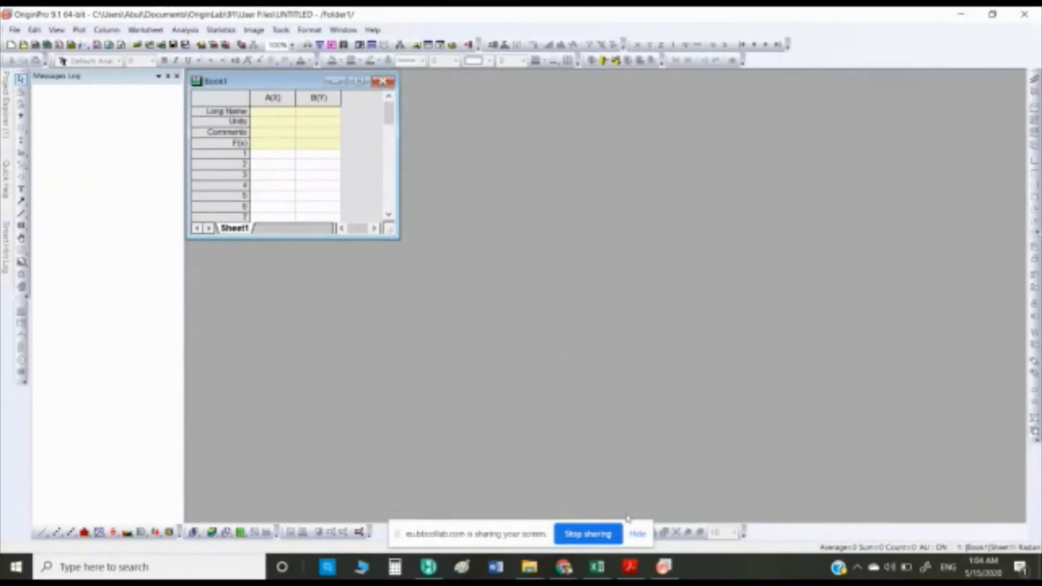
pyautogui.click(600, 568)
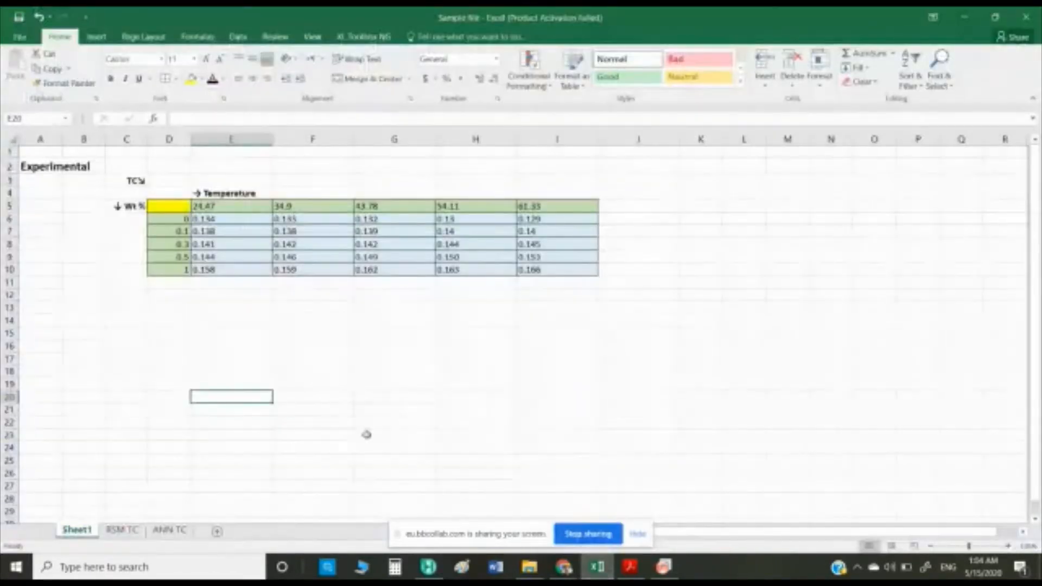
pyautogui.click(117, 530)
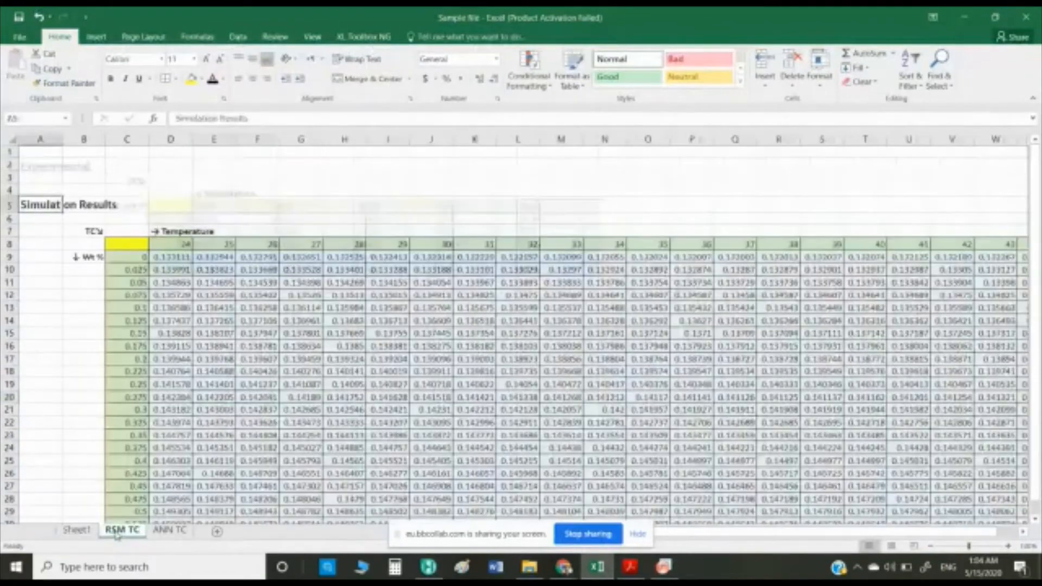
pyautogui.scroll(-1, 446, 359)
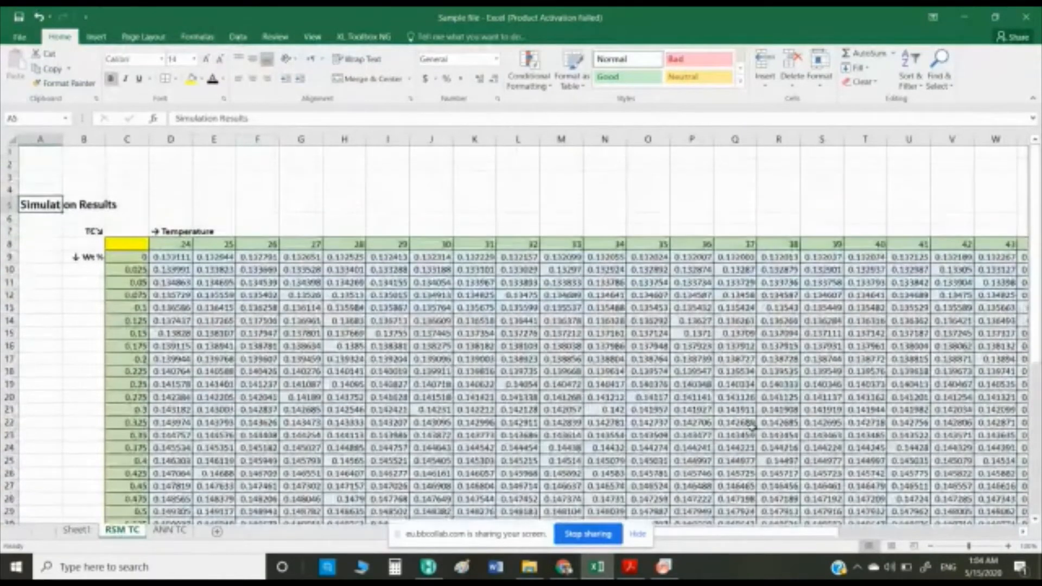
pyautogui.moveTo(1035, 228)
pyautogui.mouseDown()
pyautogui.moveTo(1036, 260)
pyautogui.moveTo(1036, 239)
pyautogui.mouseUp()
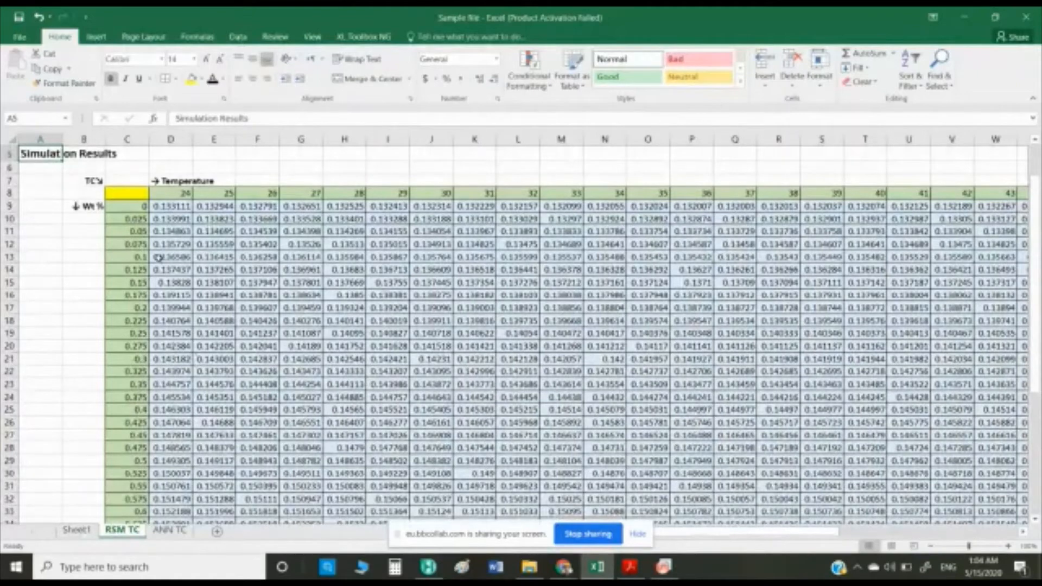
# Copy the whole simulation results table C8:AQ49, including the temperature header row and the Wt % column
pyautogui.click(126, 195)
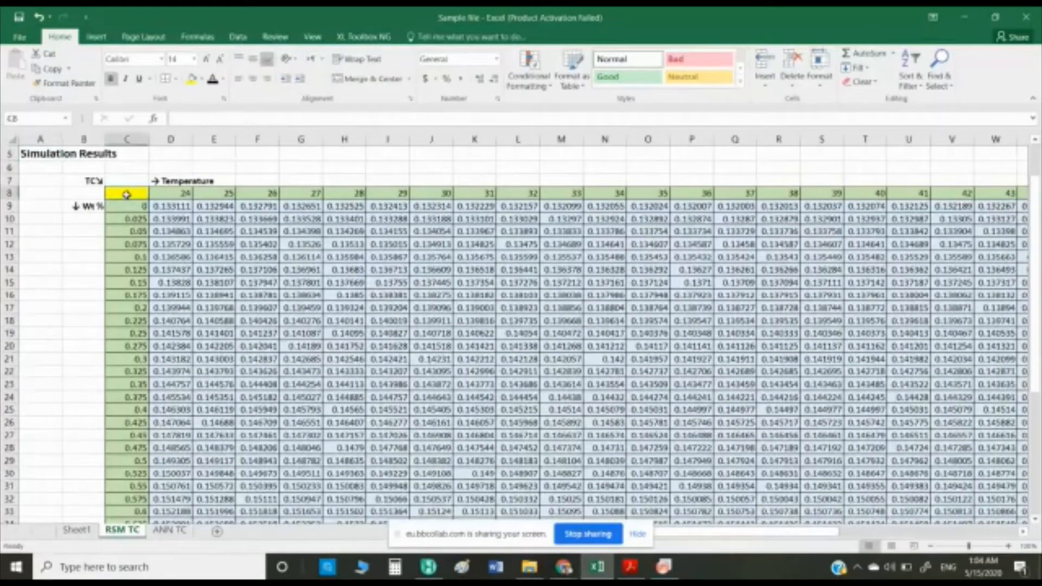
pyautogui.moveTo(126, 194); pyautogui.dragTo(993, 179)
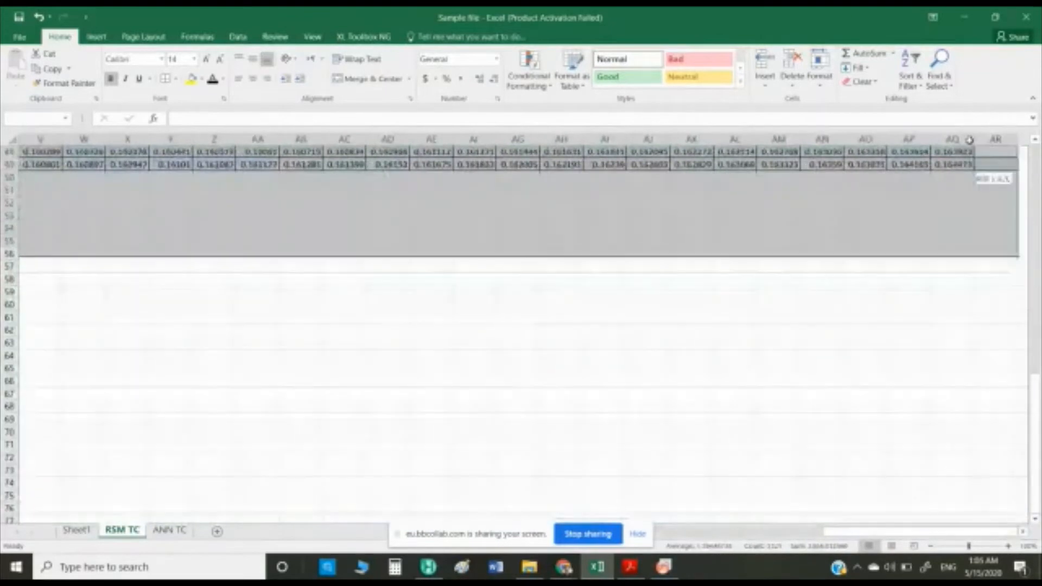
pyautogui.moveTo(969, 140); pyautogui.dragTo(983, 193)
pyautogui.scroll(10, 628, 303)
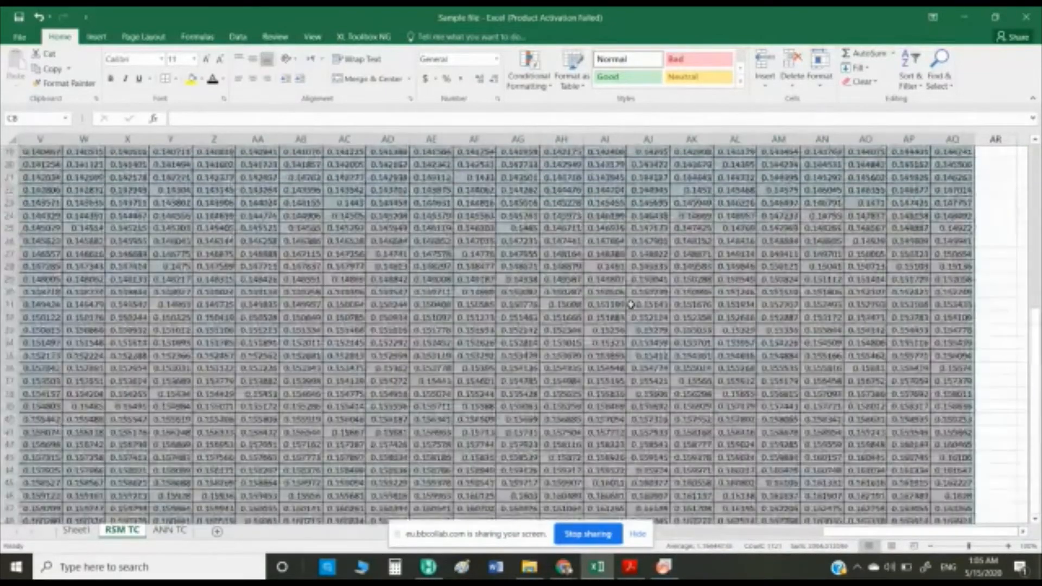
pyautogui.scroll(6, 631, 305)
pyautogui.moveTo(839, 533); pyautogui.dragTo(671, 542)
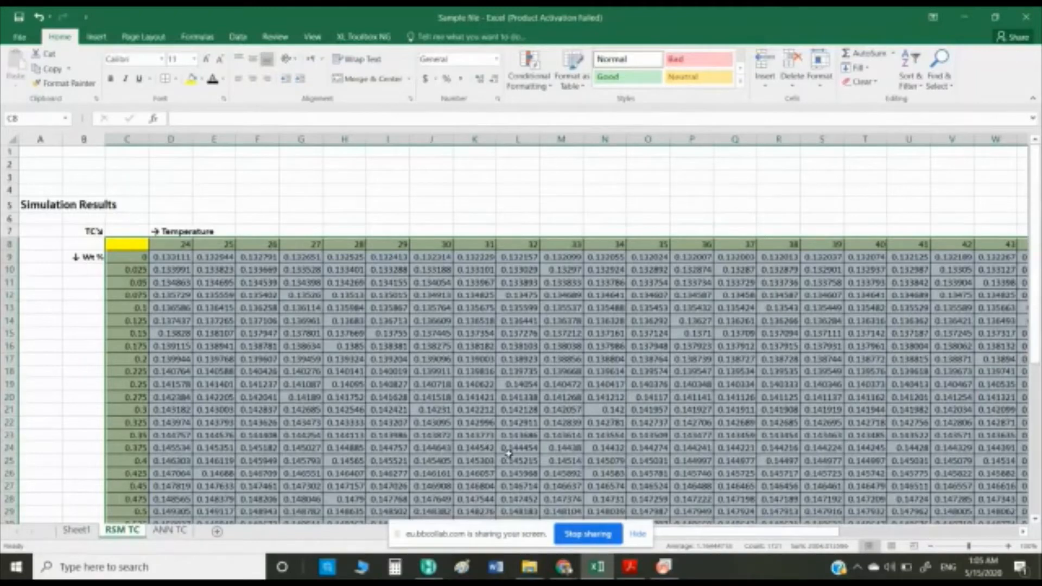
pyautogui.hotkey('ctrl', 'c')
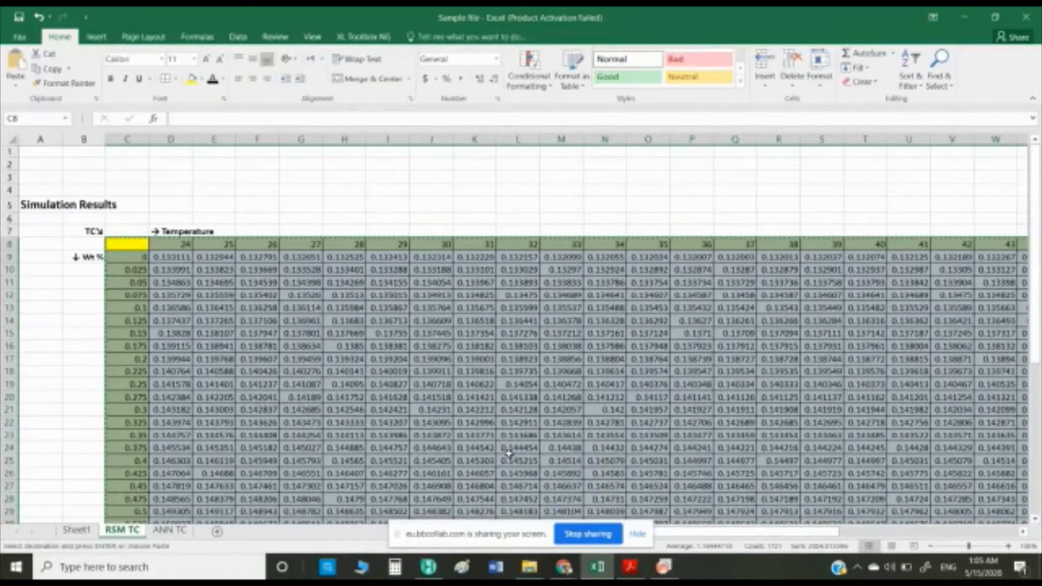
# Switch to OriginPro, paste the copied table into Book1 starting at row 2 of column A, and maximize the worksheet
pyautogui.hotkey('alt', 'Tab')
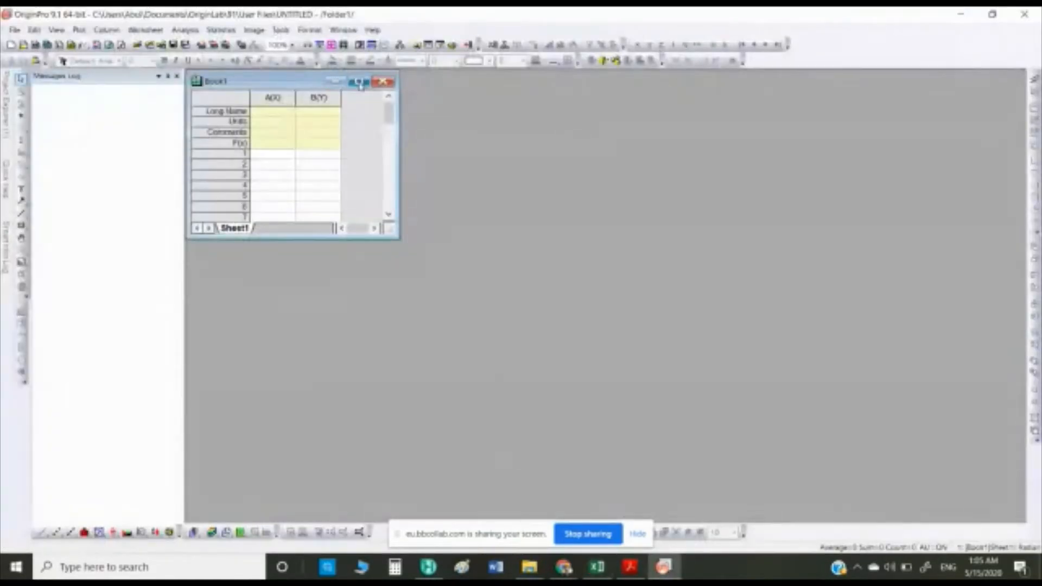
pyautogui.moveTo(266, 154); pyautogui.dragTo(429, 246)
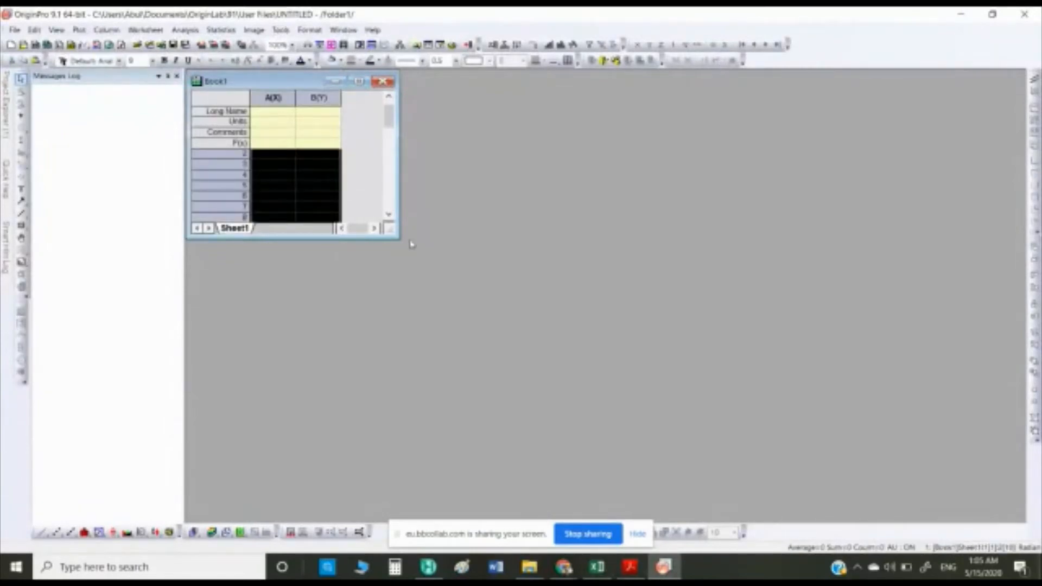
pyautogui.click(268, 157)
pyautogui.hotkey('ctrl', 'v')
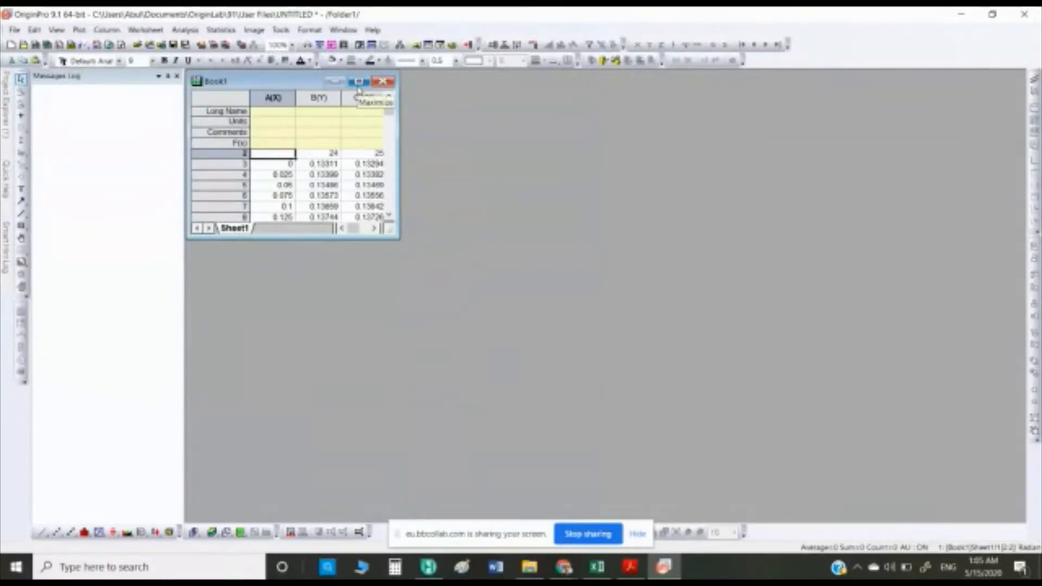
pyautogui.click(358, 82)
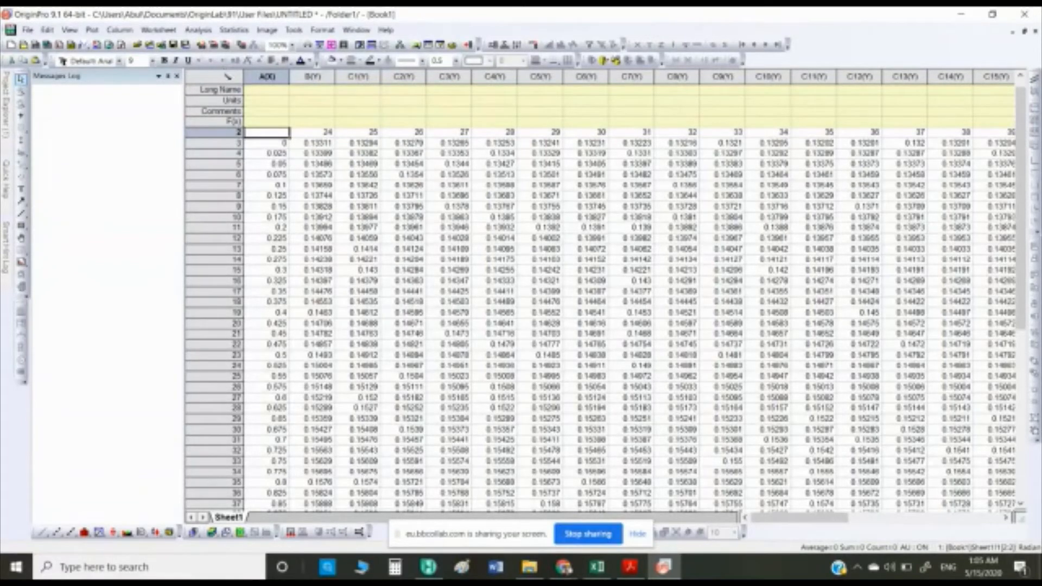
# Plot the entire worksheet as a 3D Color Map Surface, with Y across columns, Y values in the first row and X values in the first column
pyautogui.click(226, 77)
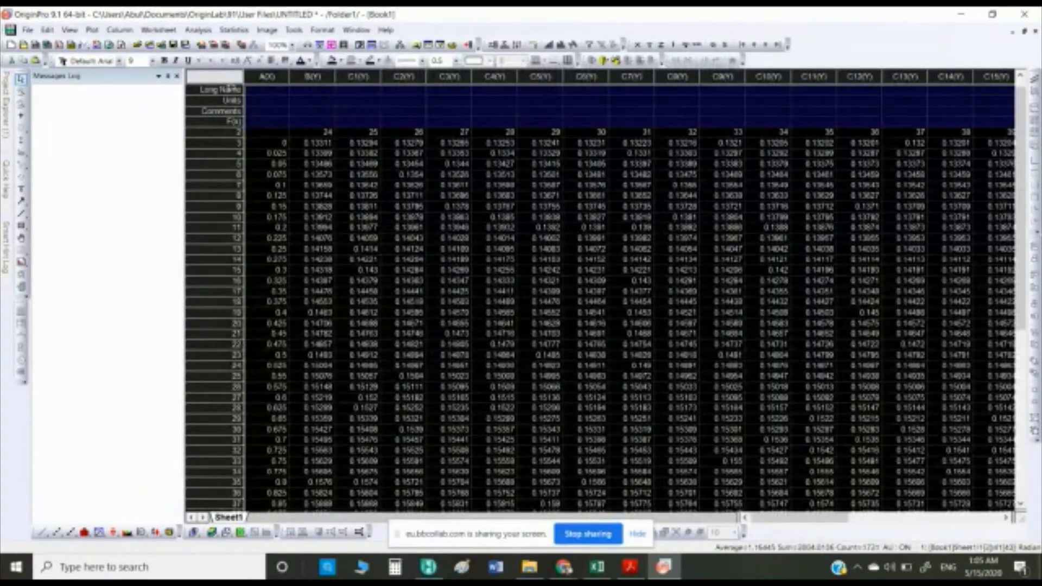
pyautogui.click(91, 30)
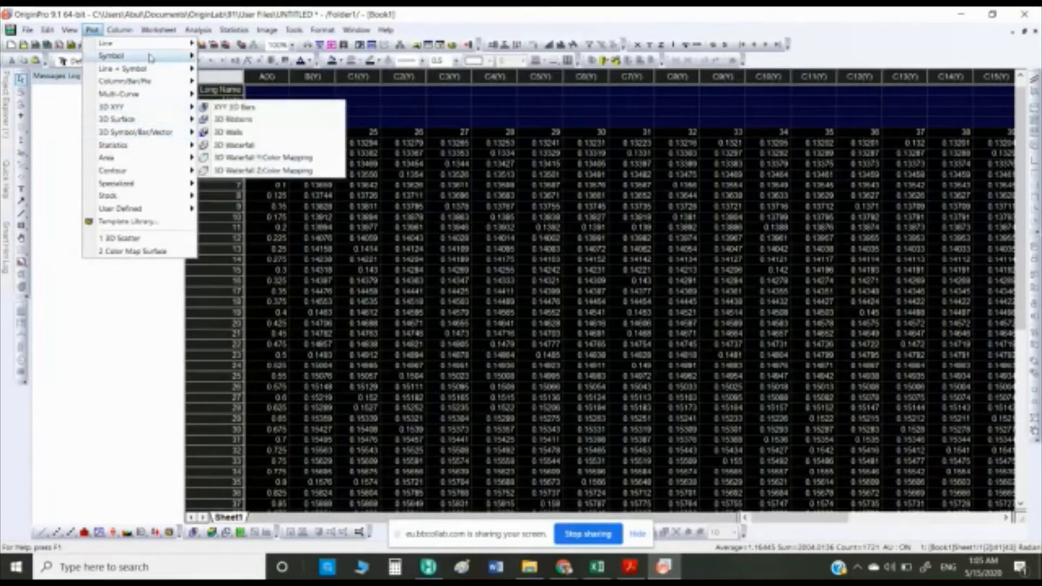
pyautogui.moveTo(158, 111)
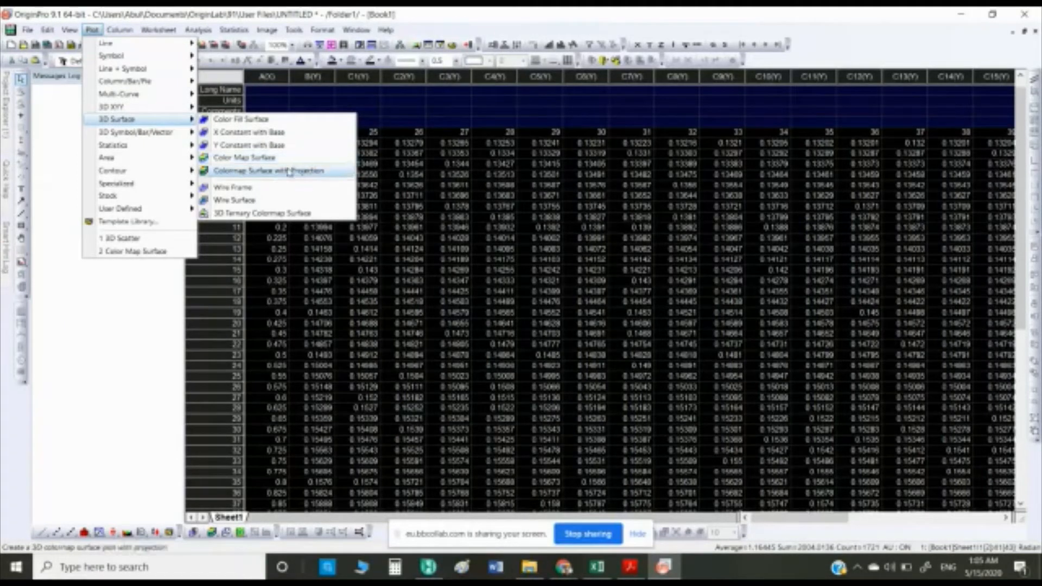
pyautogui.click(245, 158)
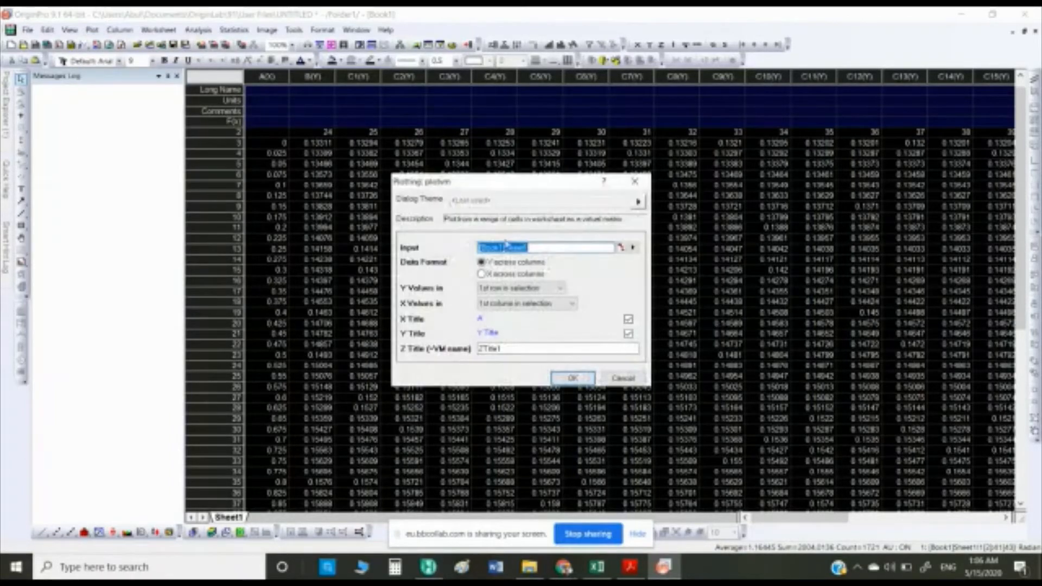
pyautogui.click(576, 379)
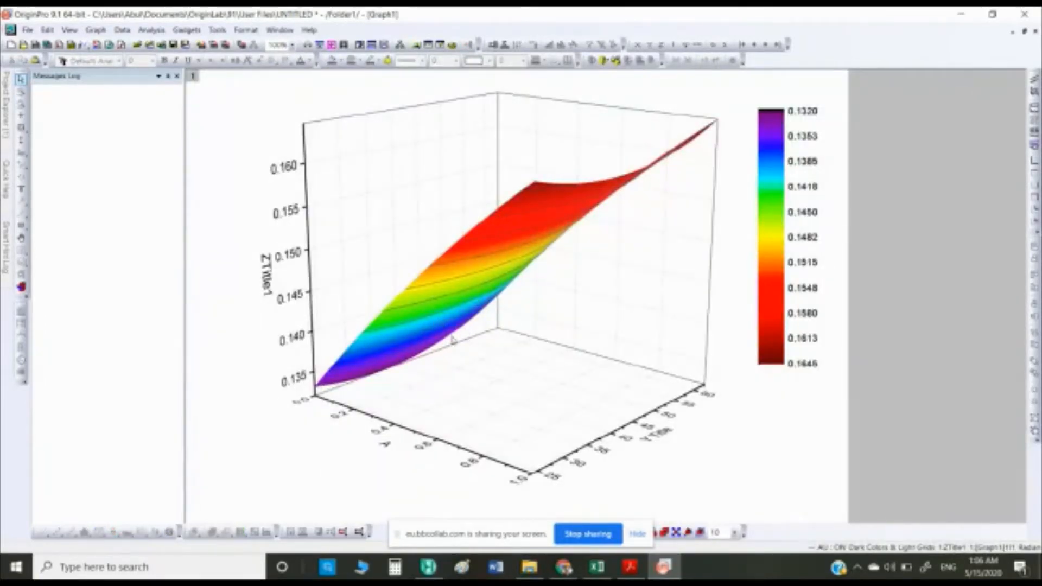
# Rotate the 3D surface graph slightly to a flatter viewing angle
pyautogui.click(530, 310)
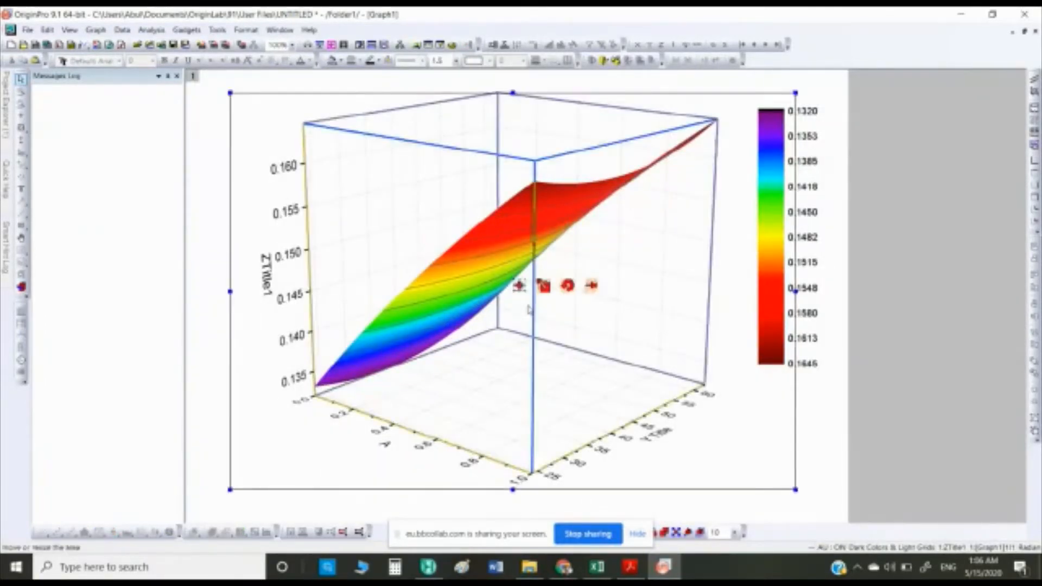
pyautogui.click(569, 289)
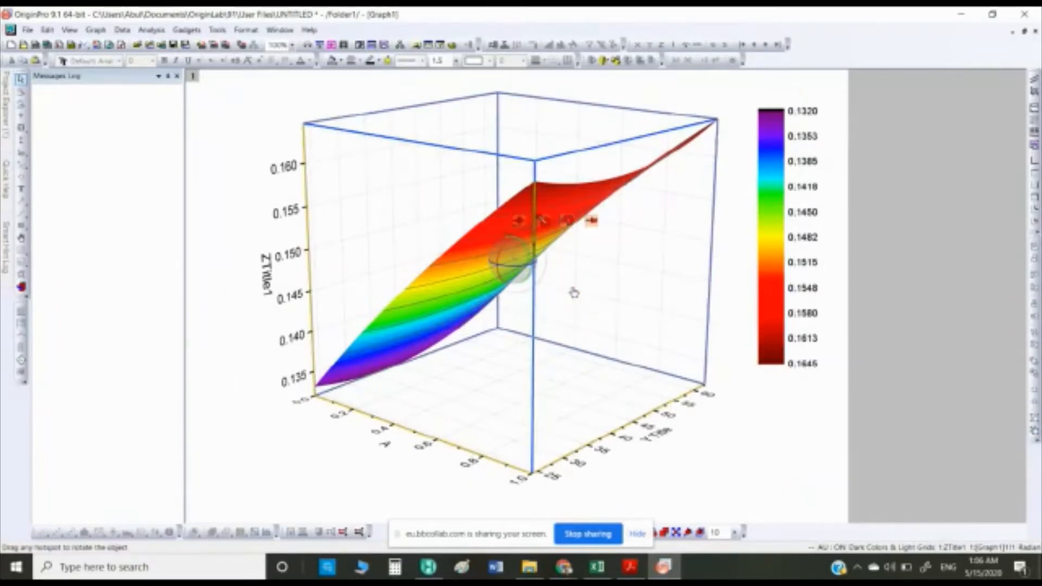
pyautogui.moveTo(541, 277); pyautogui.dragTo(517, 314)
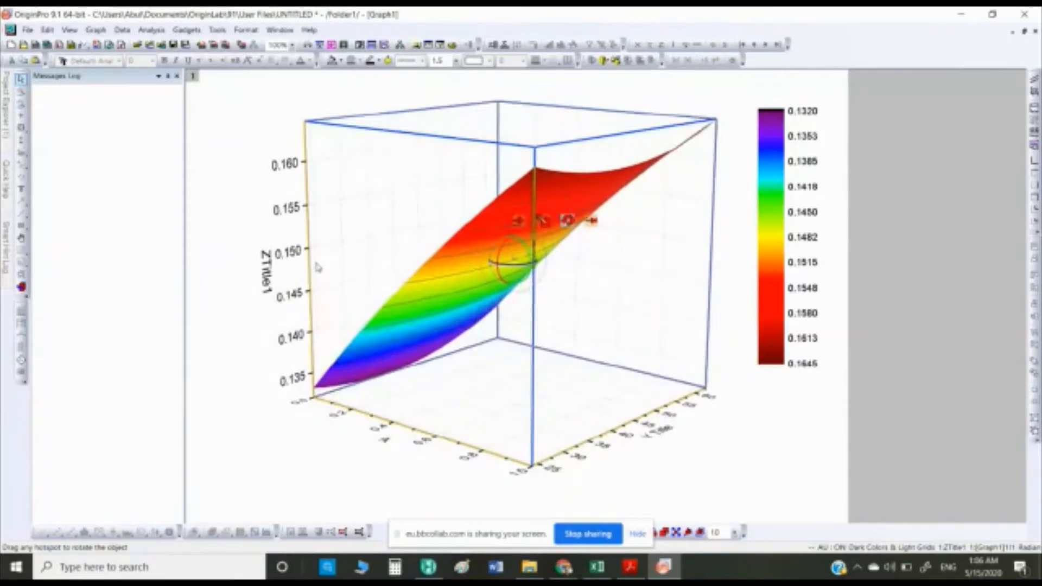
# Reverse the scale direction of the graph's Z axis
pyautogui.click(293, 259)
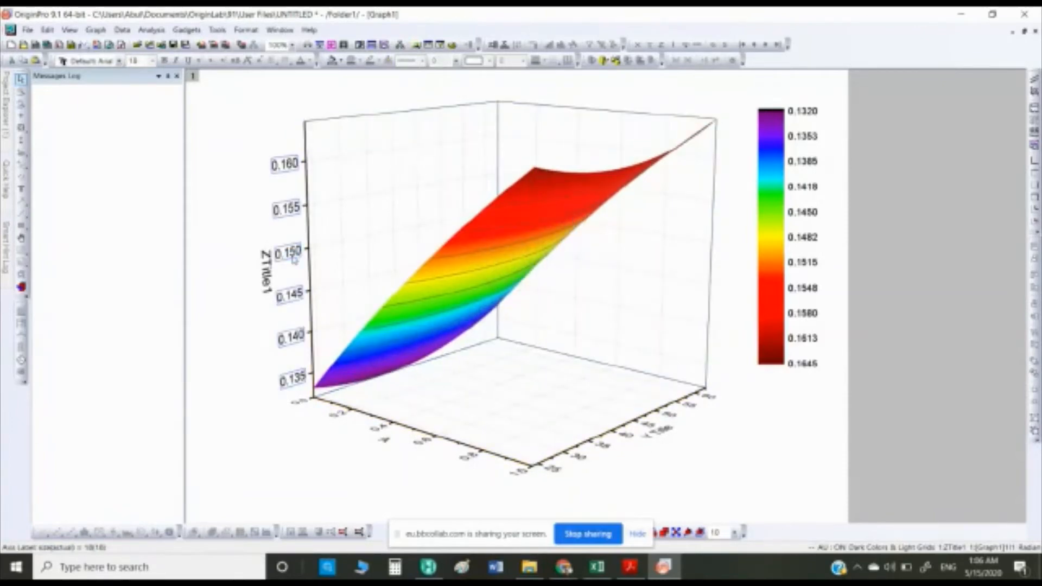
pyautogui.doubleClick(294, 260)
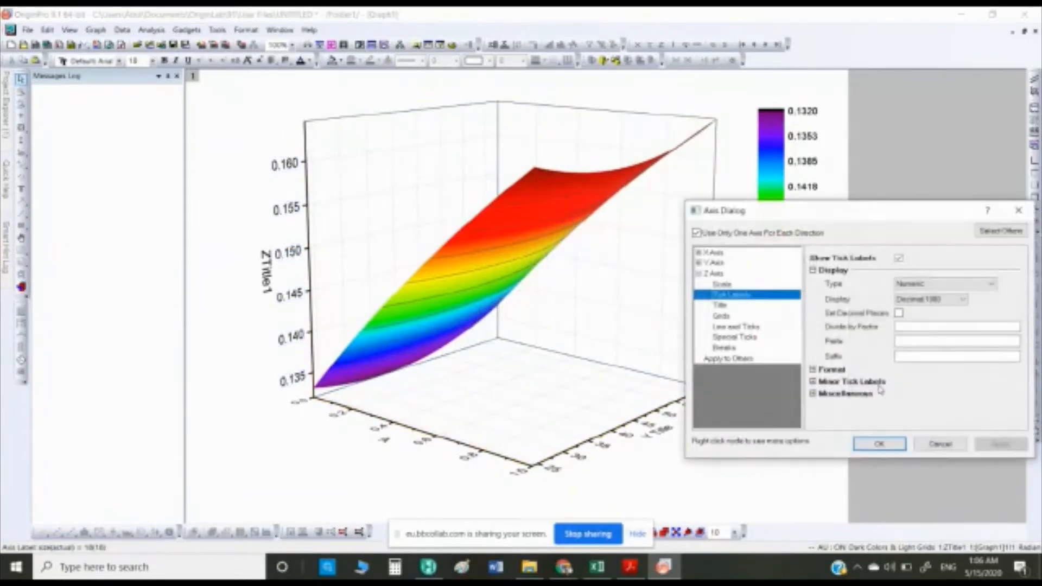
pyautogui.click(719, 284)
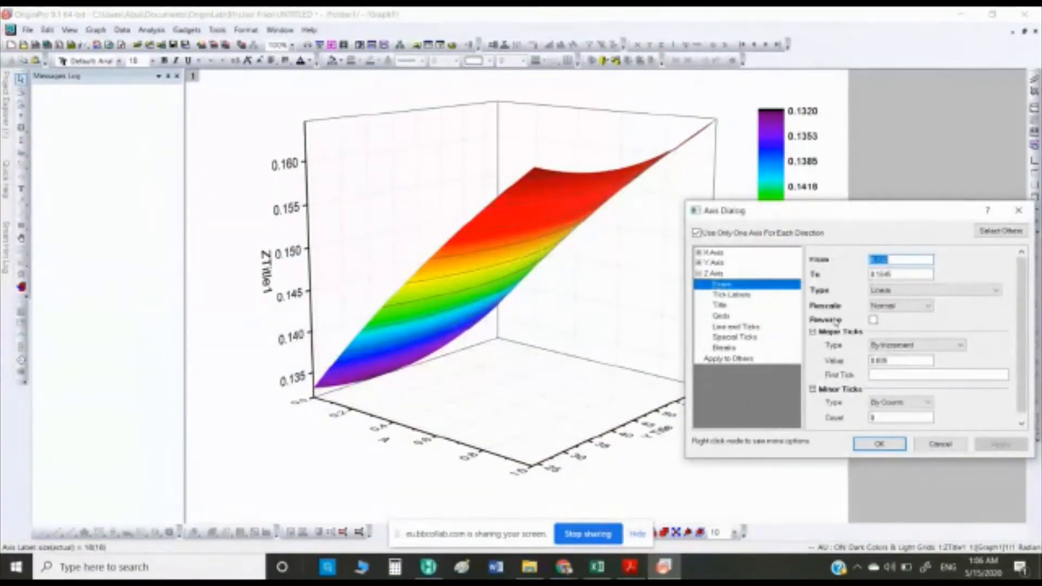
pyautogui.click(873, 319)
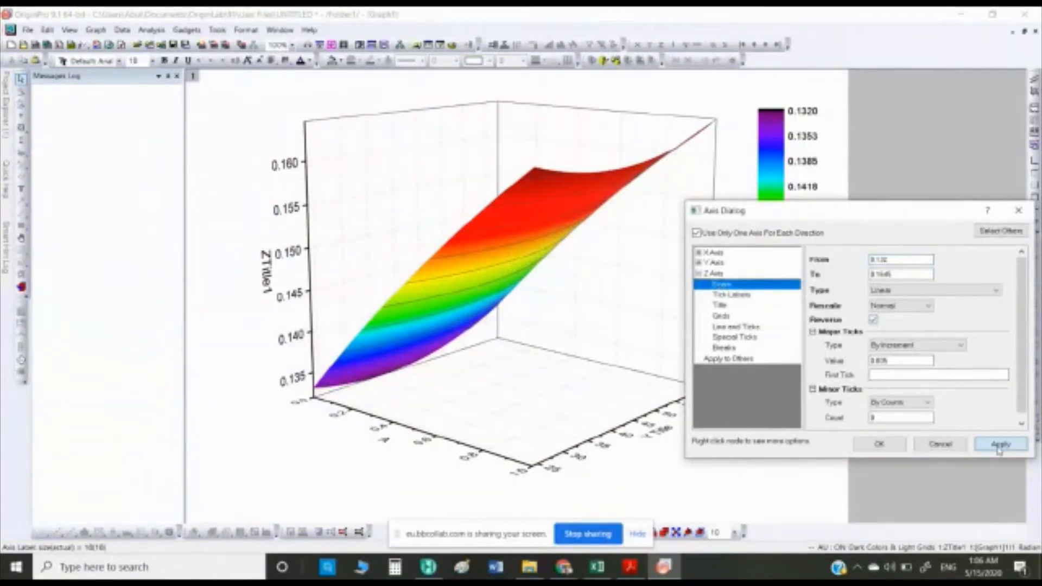
pyautogui.click(1000, 444)
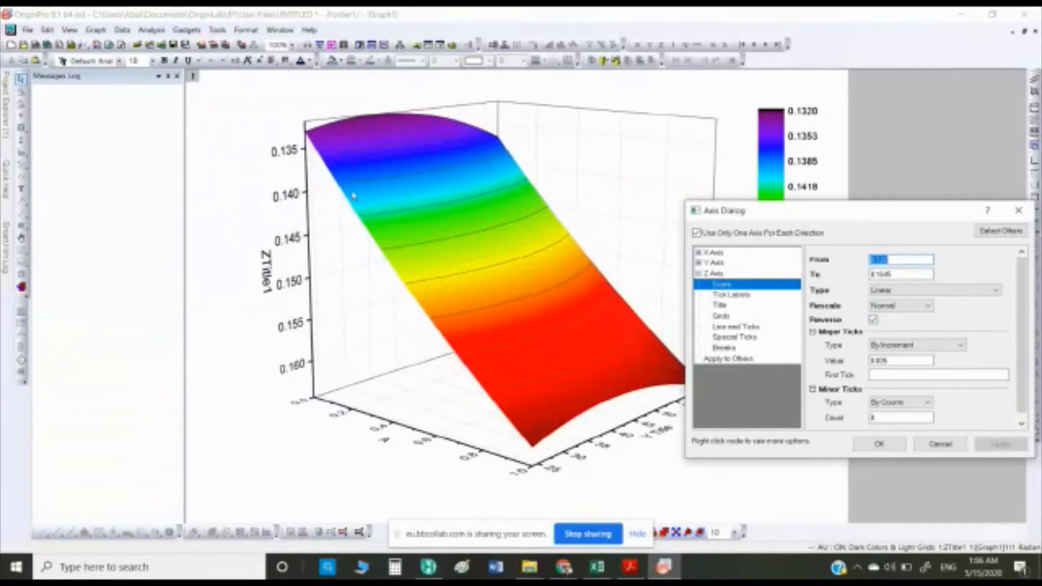
pyautogui.click(891, 448)
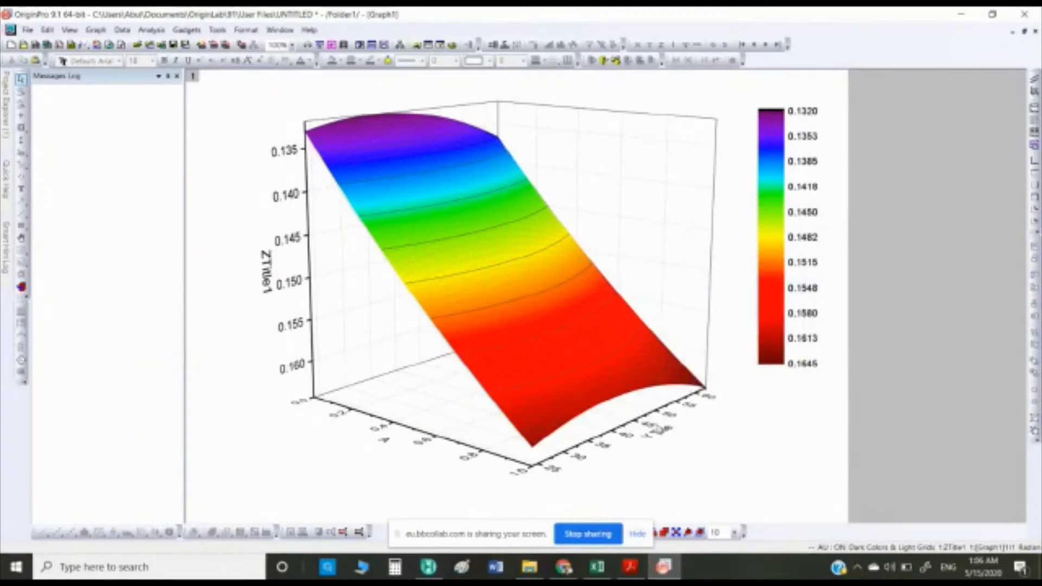
# Change the Y axis title to "Temperature (oC)" and format the "o" as superscript
pyautogui.doubleClick(663, 431)
pyautogui.hotkey('ctrl', 'a')
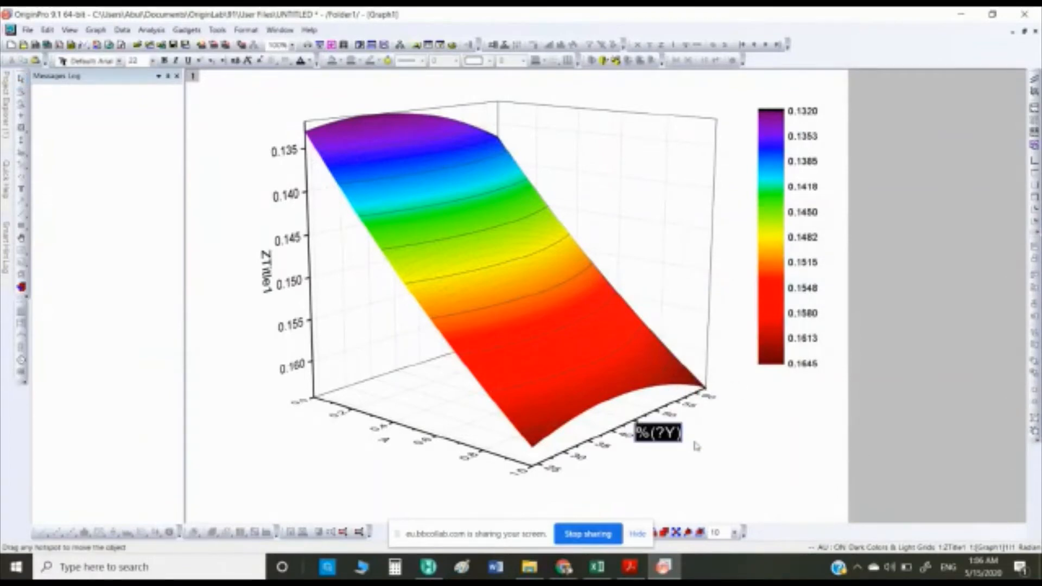
pyautogui.write('Temper')
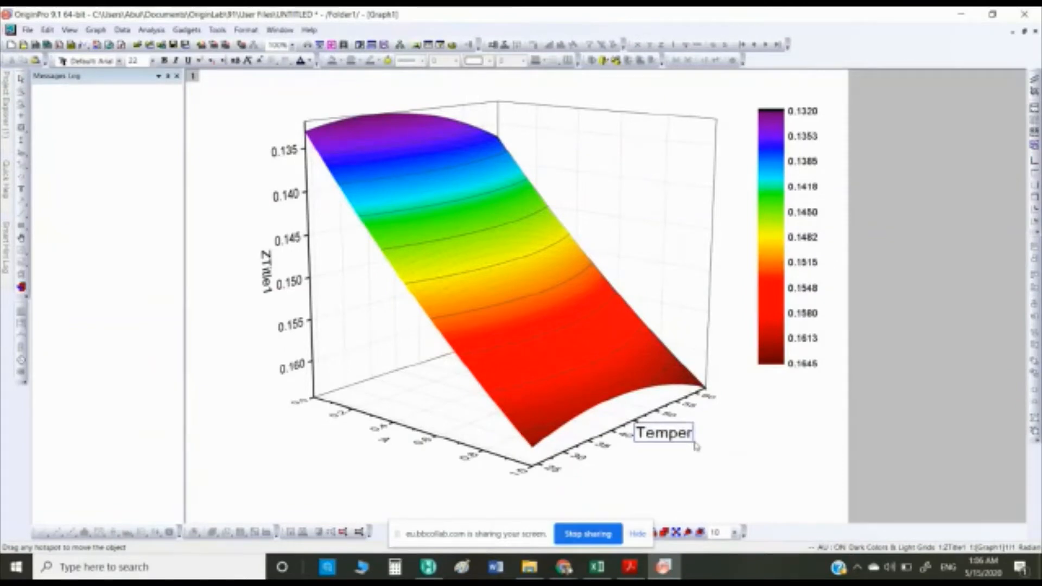
pyautogui.write('ature')
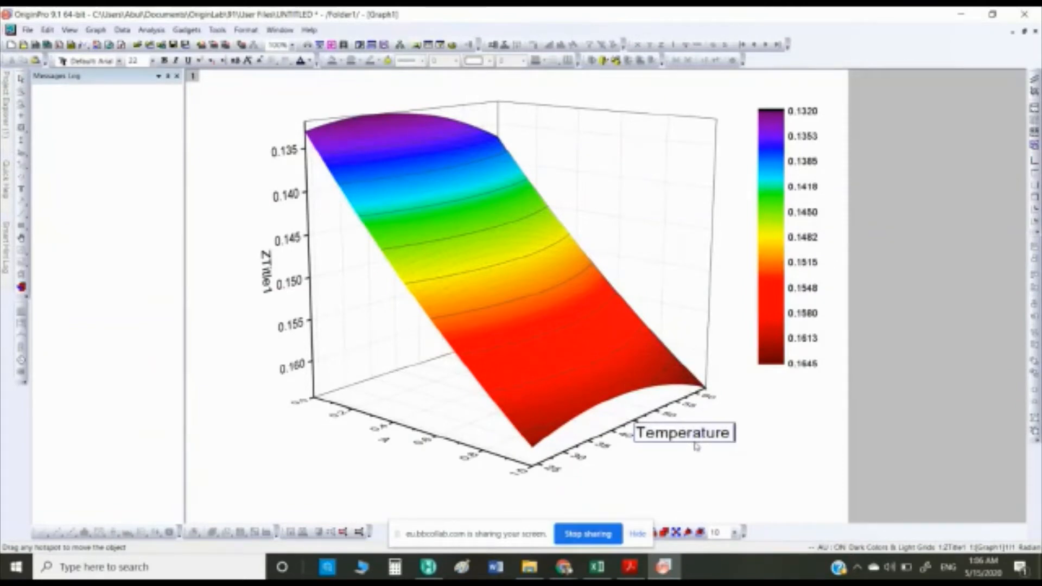
pyautogui.write(' (oC)')
pyautogui.moveTo(740, 436); pyautogui.dragTo(749, 436)
pyautogui.click(200, 62)
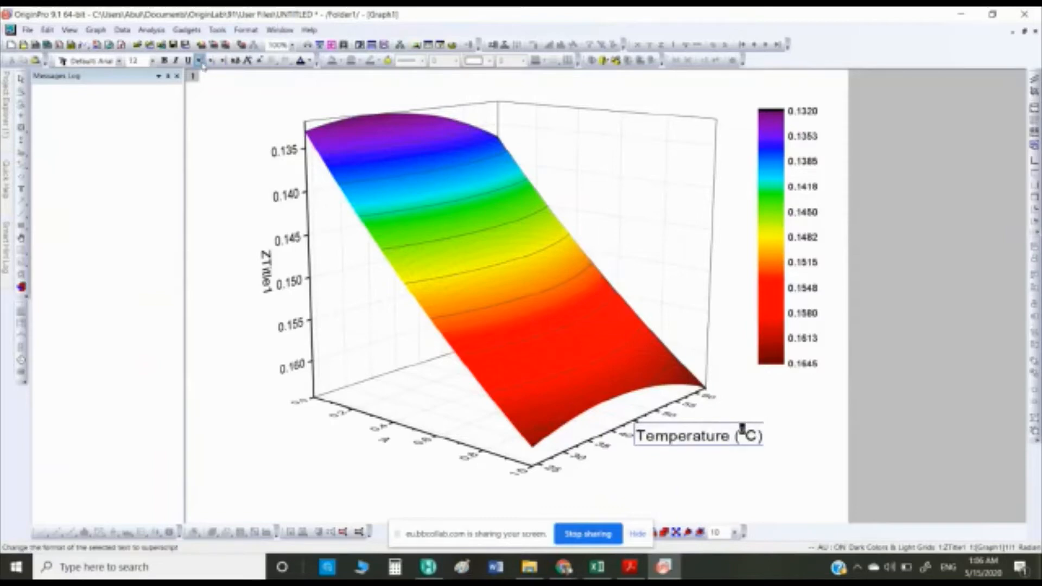
pyautogui.click(752, 462)
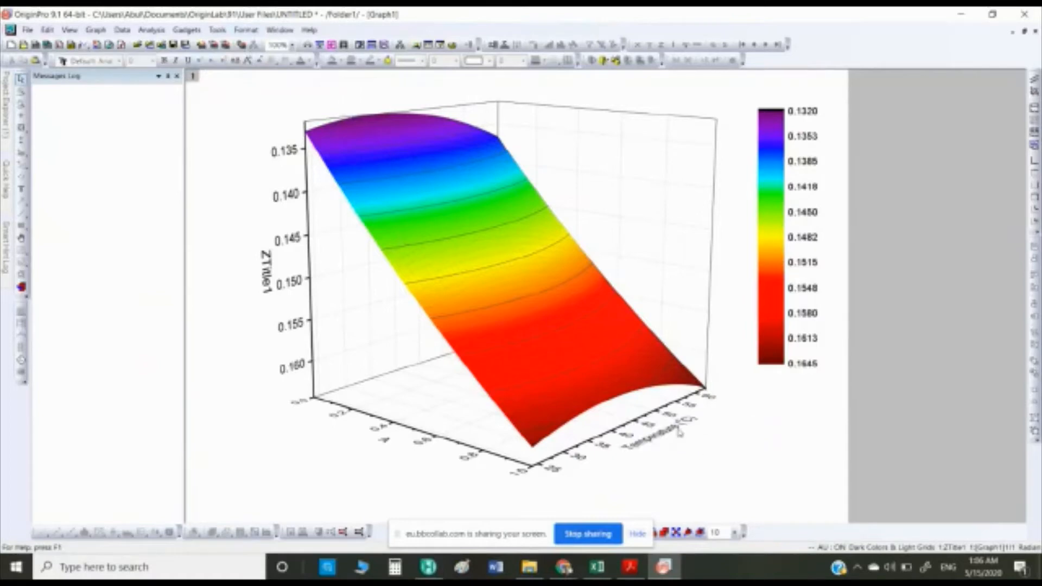
# Change the fill palette of the 3D surface's color map to BlueGreenYellow
pyautogui.click(400, 441)
pyautogui.click(271, 274)
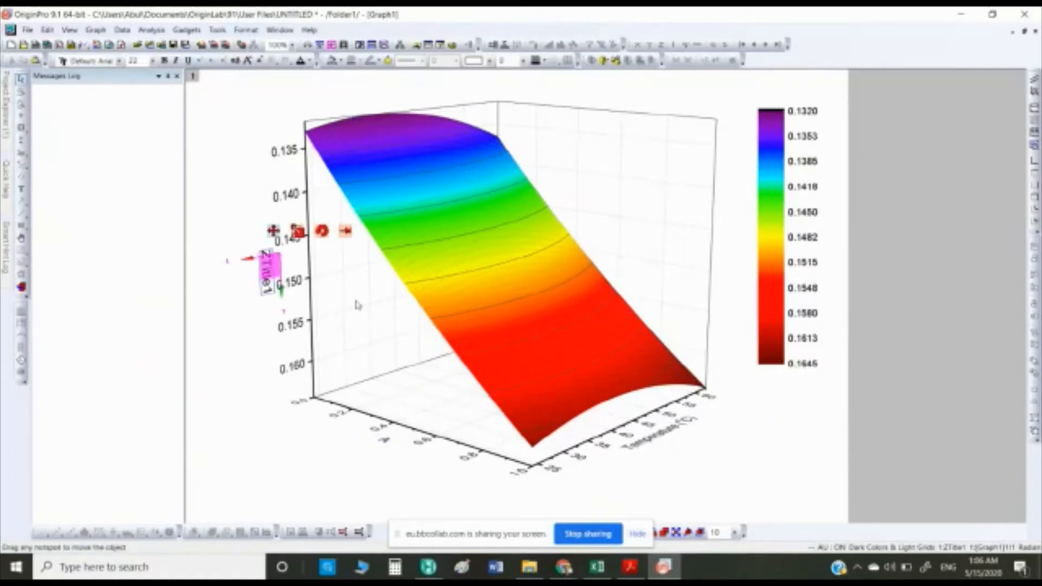
pyautogui.doubleClick(492, 294)
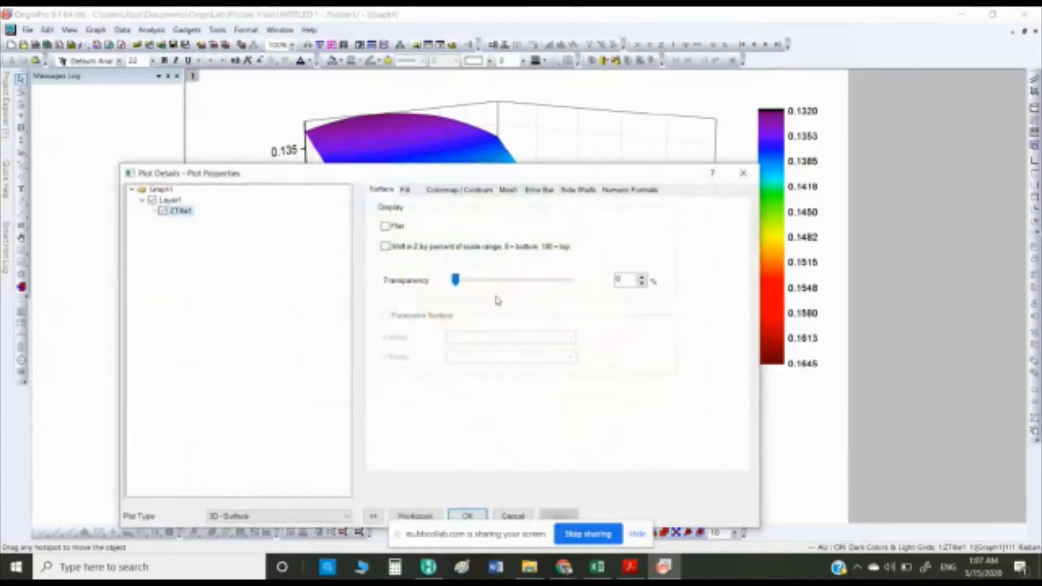
pyautogui.click(450, 193)
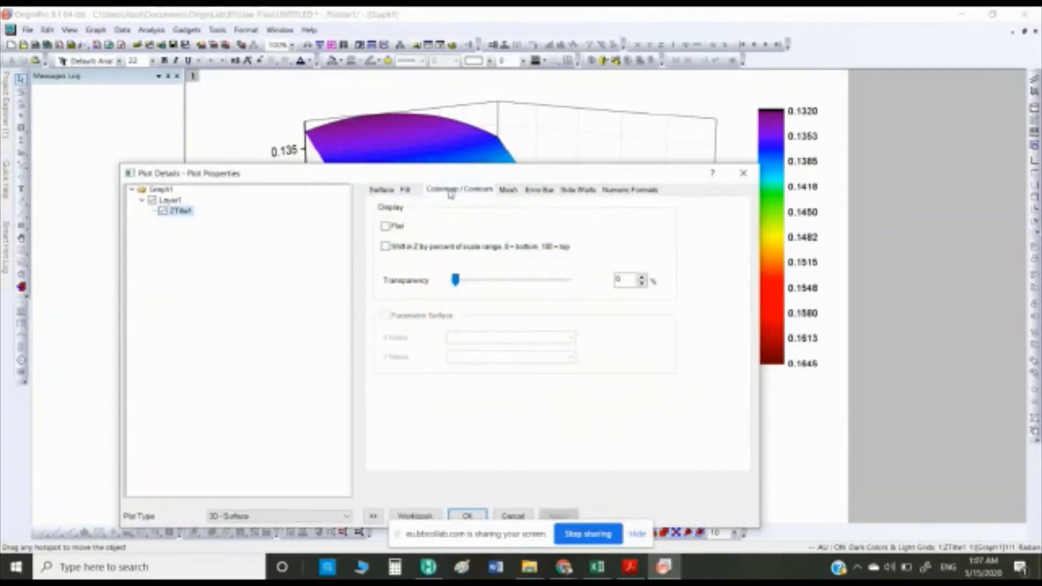
pyautogui.click(434, 220)
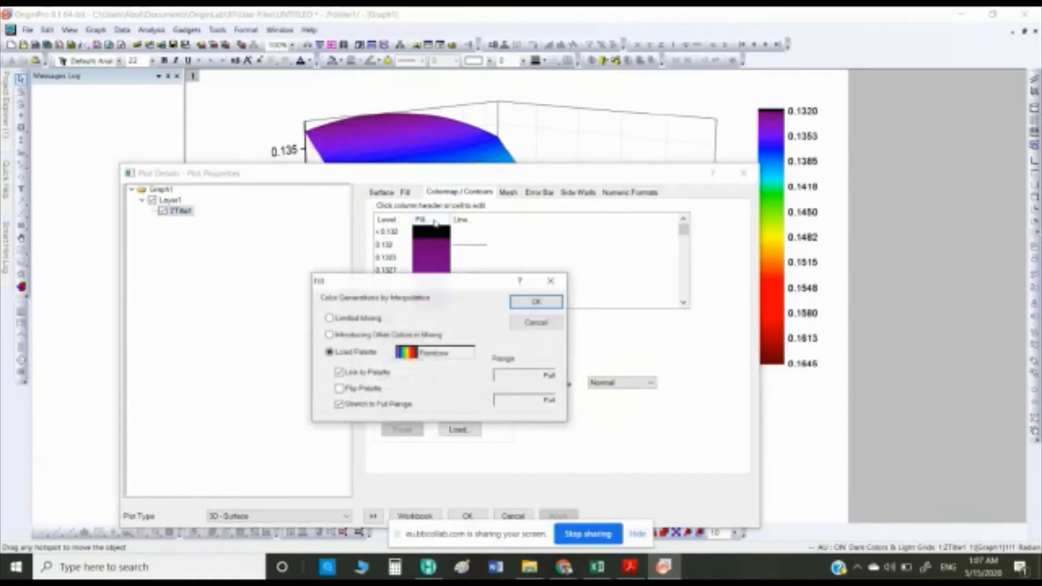
pyautogui.click(442, 354)
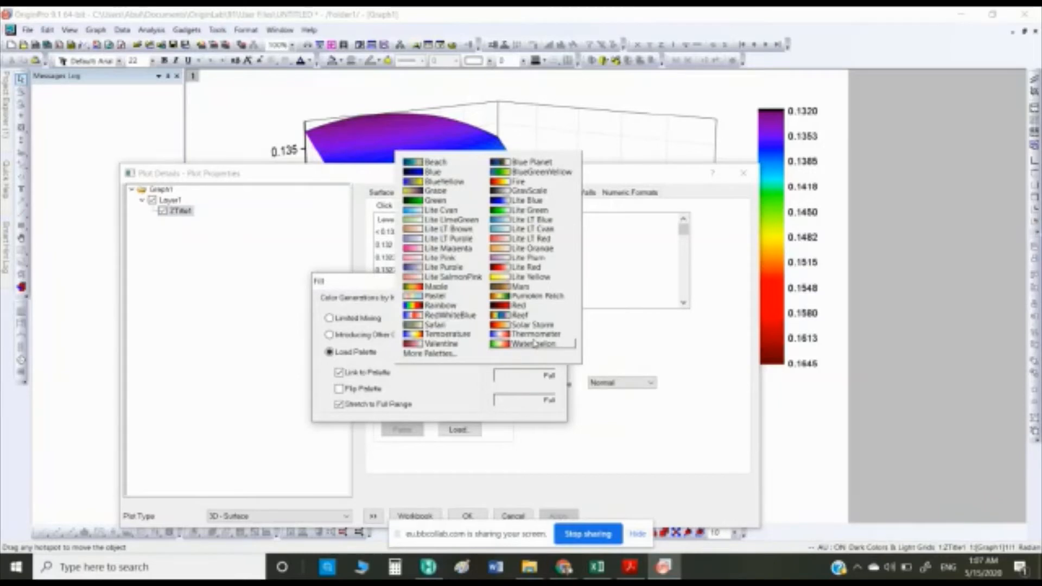
pyautogui.click(536, 297)
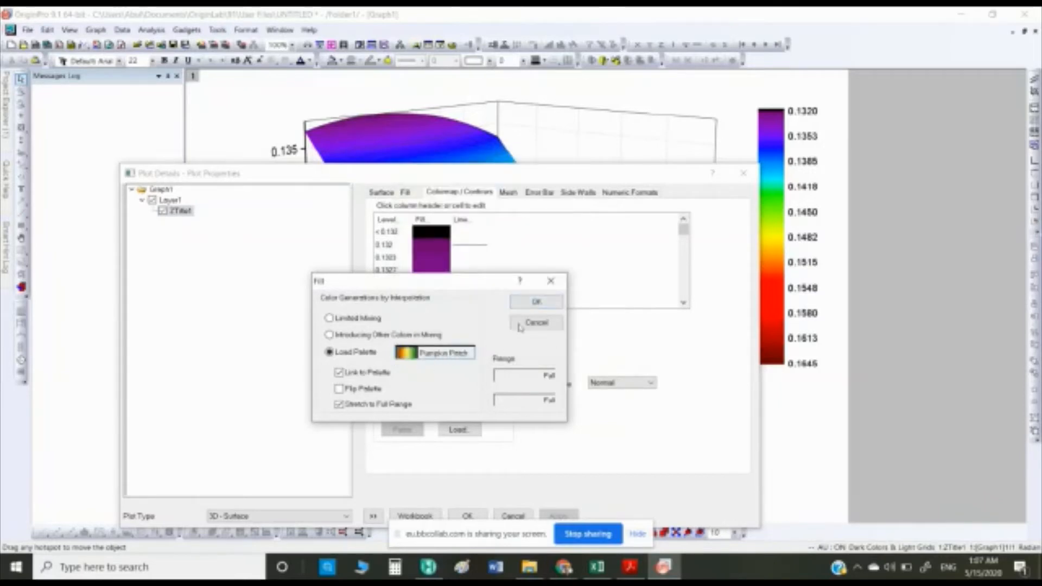
pyautogui.click(456, 354)
pyautogui.click(542, 173)
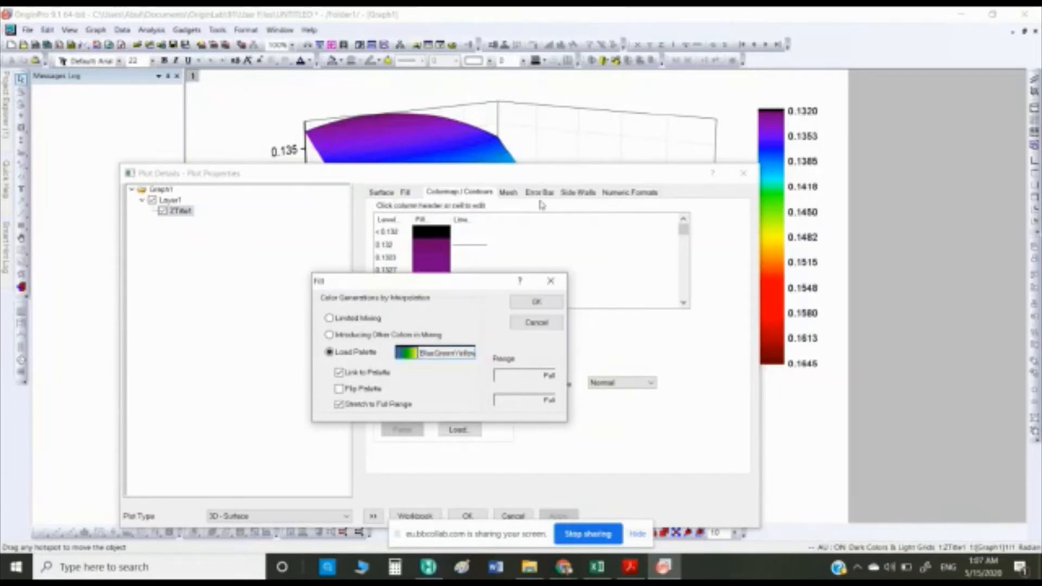
pyautogui.click(526, 303)
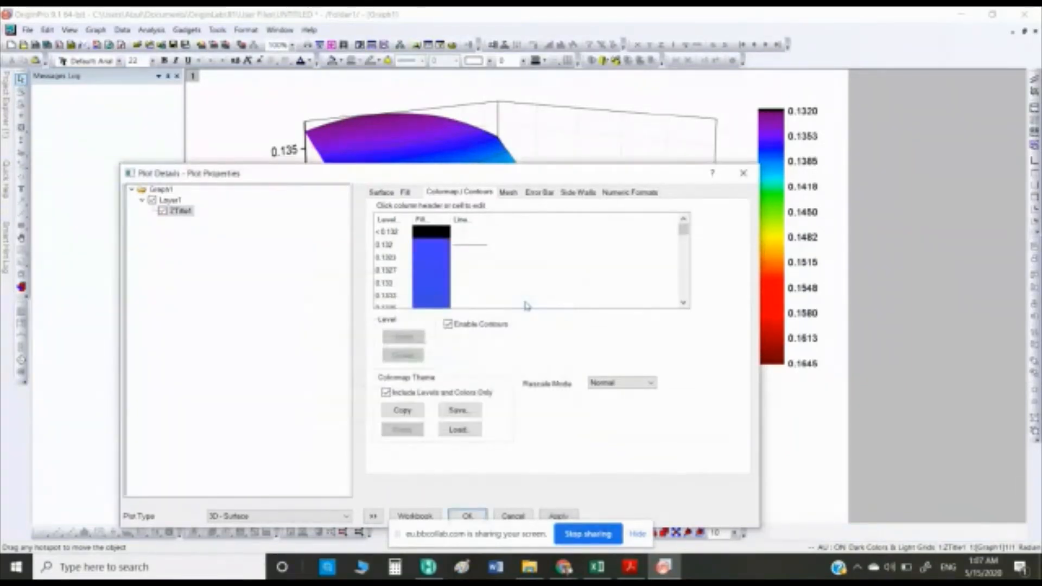
# Set the 3D surface's transparency to 20% and apply the plot changes
pyautogui.click(381, 192)
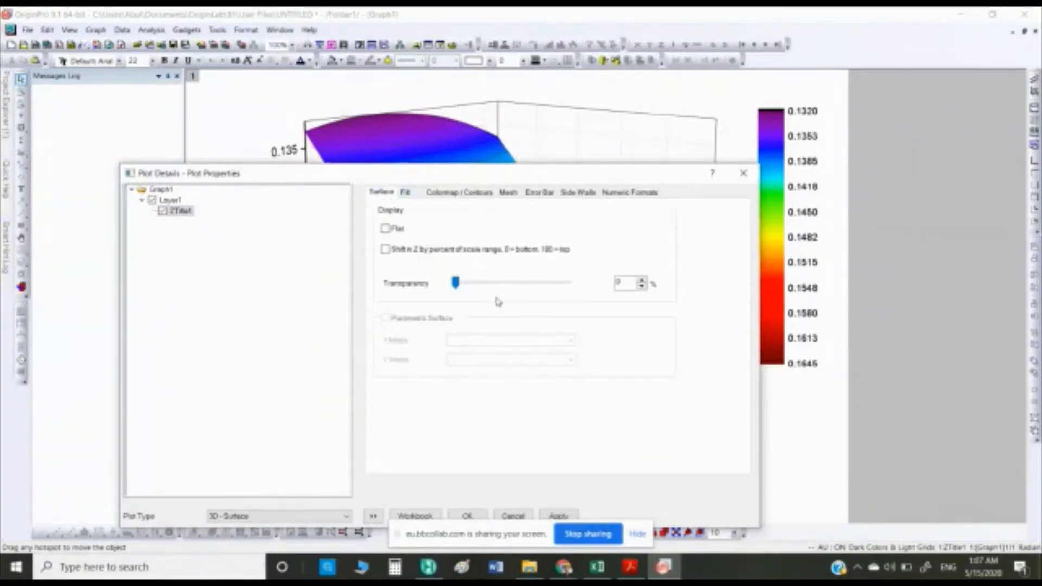
pyautogui.moveTo(456, 283); pyautogui.dragTo(481, 292)
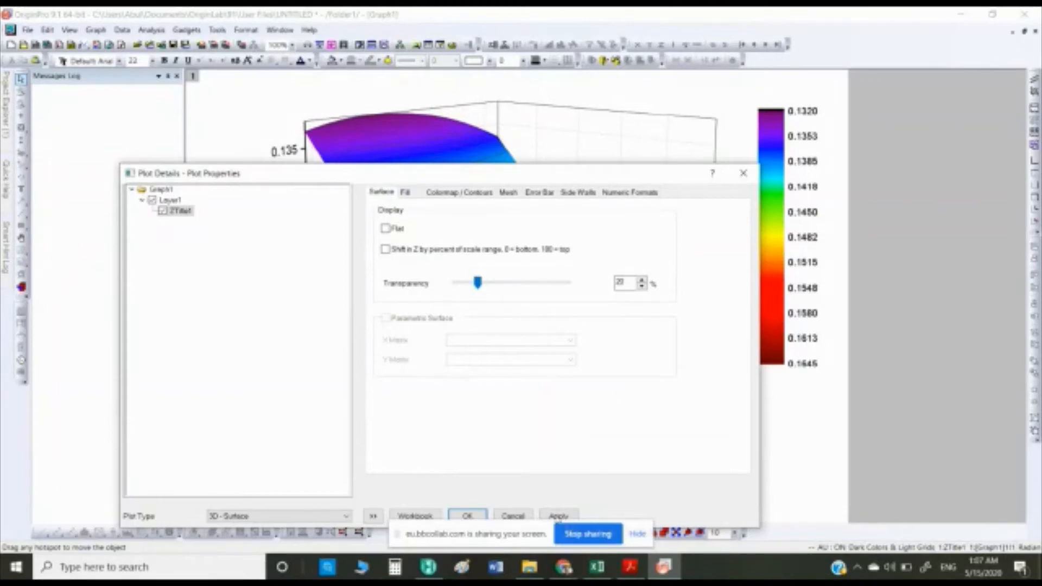
pyautogui.moveTo(543, 179); pyautogui.dragTo(553, 136)
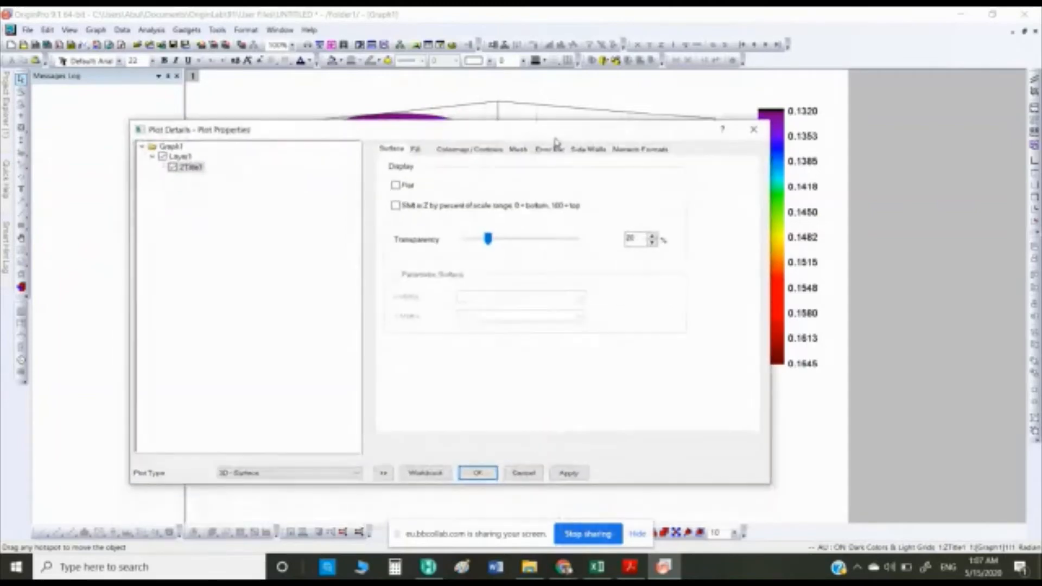
pyautogui.click(479, 473)
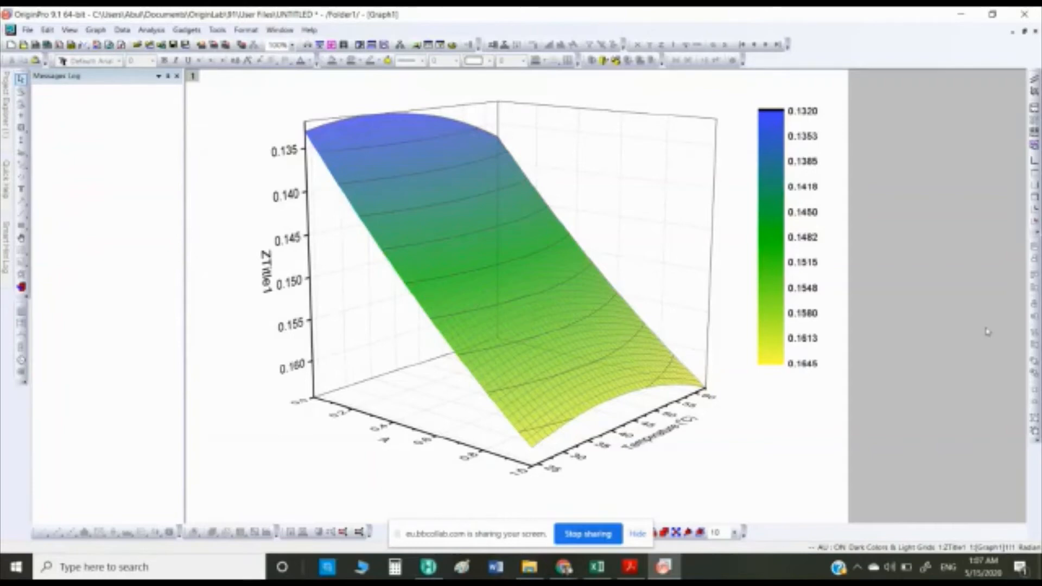
# Return to the Book1 workbook, add a new worksheet to it and open that empty sheet
pyautogui.click(6, 101)
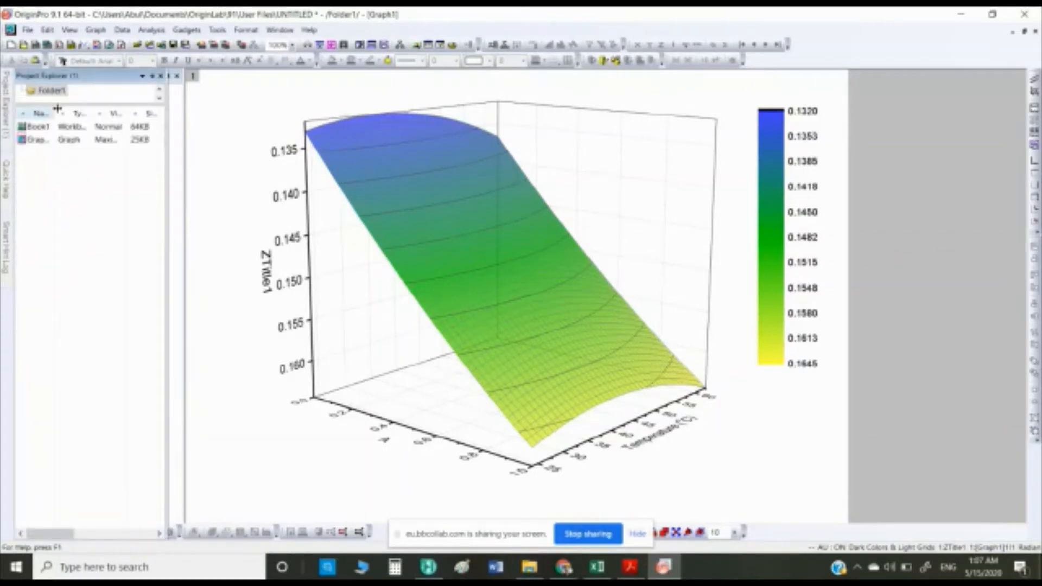
pyautogui.doubleClick(41, 126)
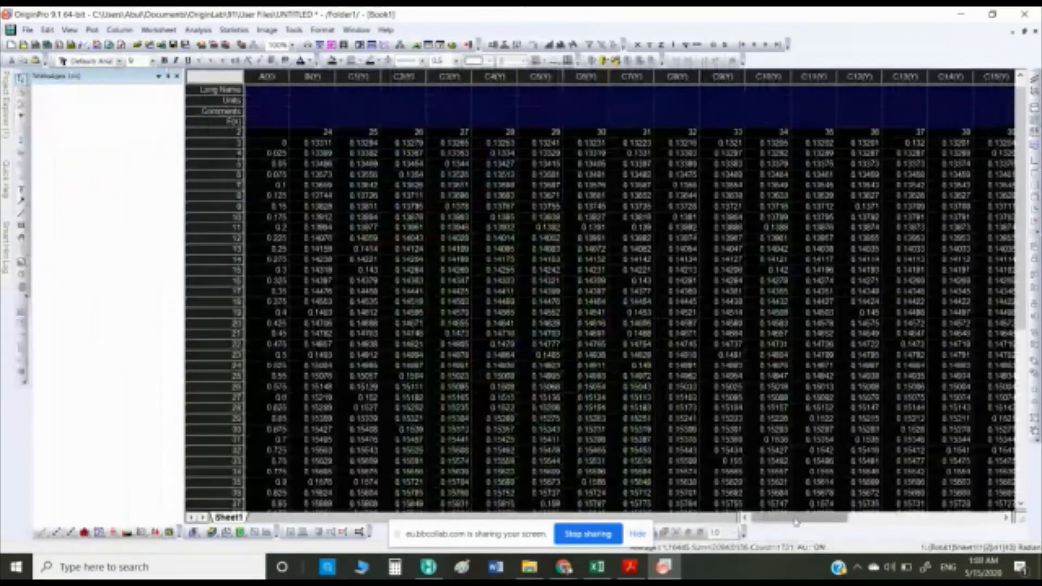
pyautogui.moveTo(768, 519); pyautogui.dragTo(1028, 511)
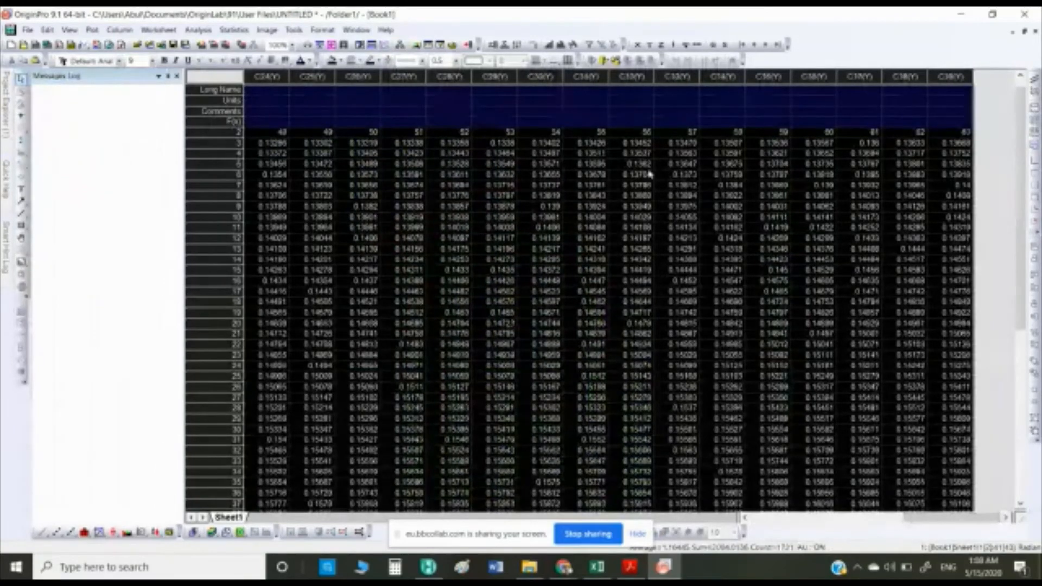
pyautogui.rightClick(988, 222)
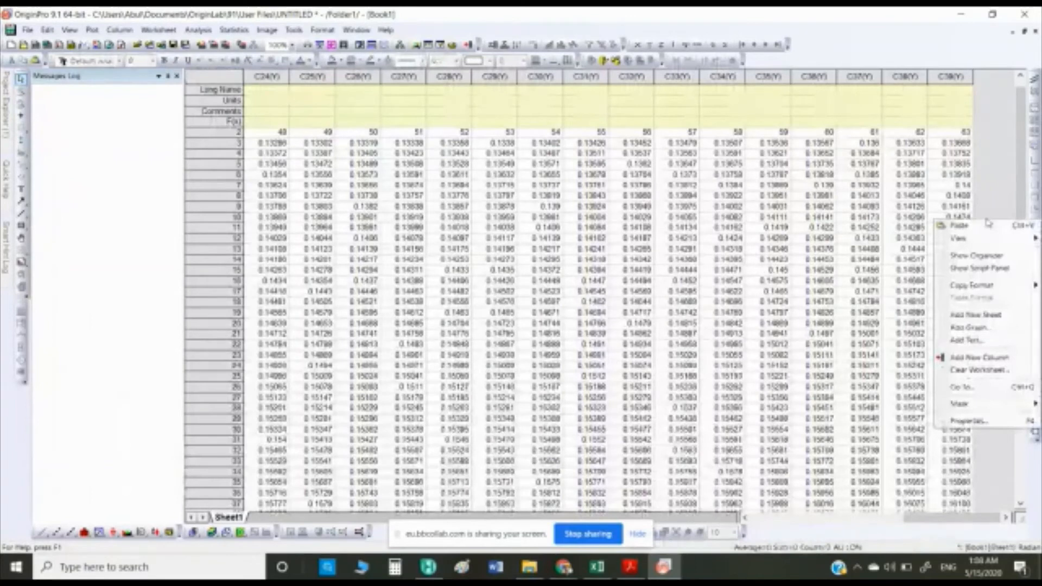
pyautogui.click(984, 316)
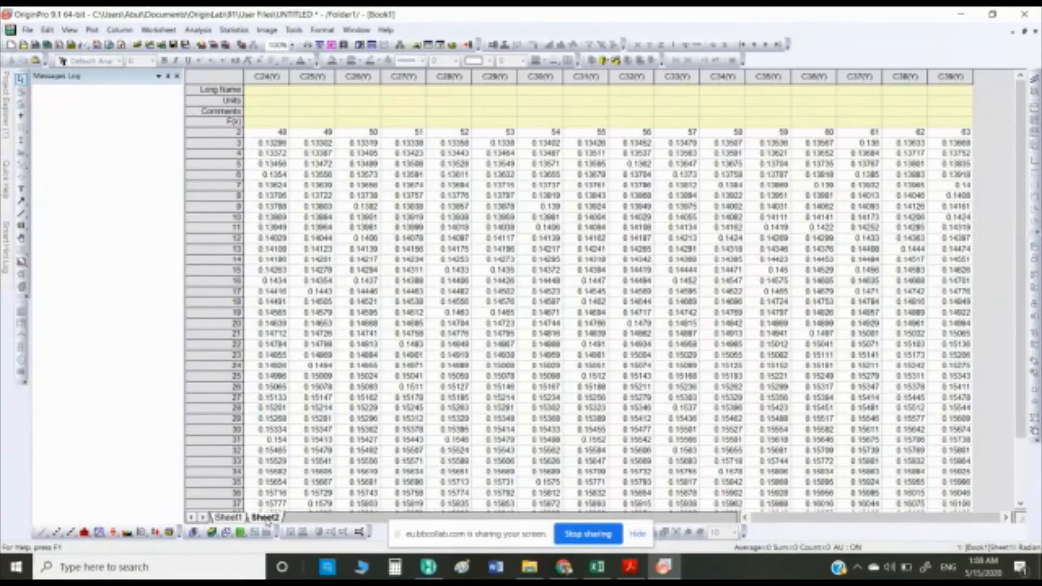
pyautogui.click(265, 518)
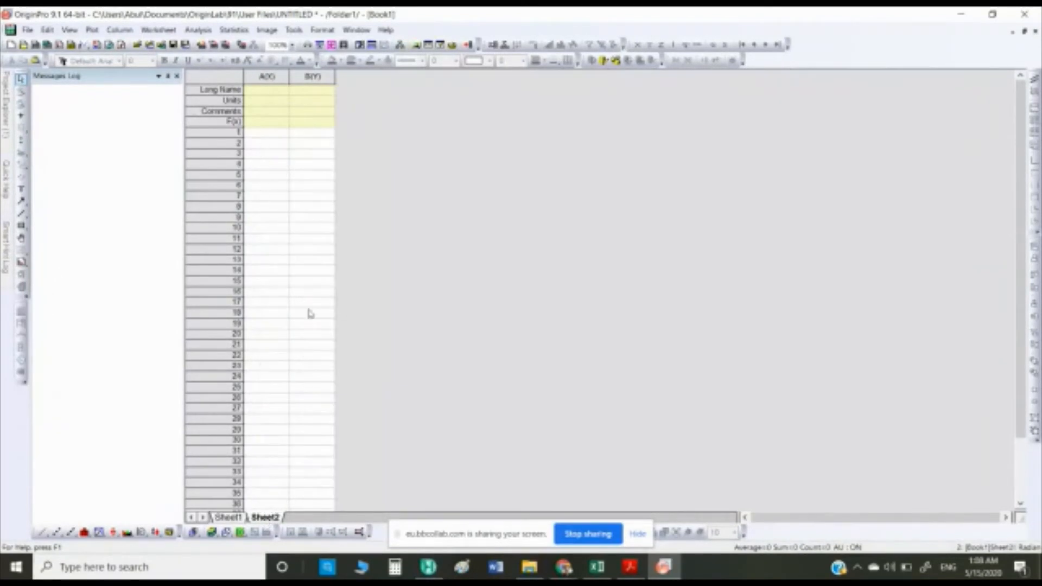
# Copy the experimental data table D5:I10 from Sheet1 in Excel into OriginPro's empty Sheet2, starting at the first cell of column A
pyautogui.hotkey('alt', 'Tab')
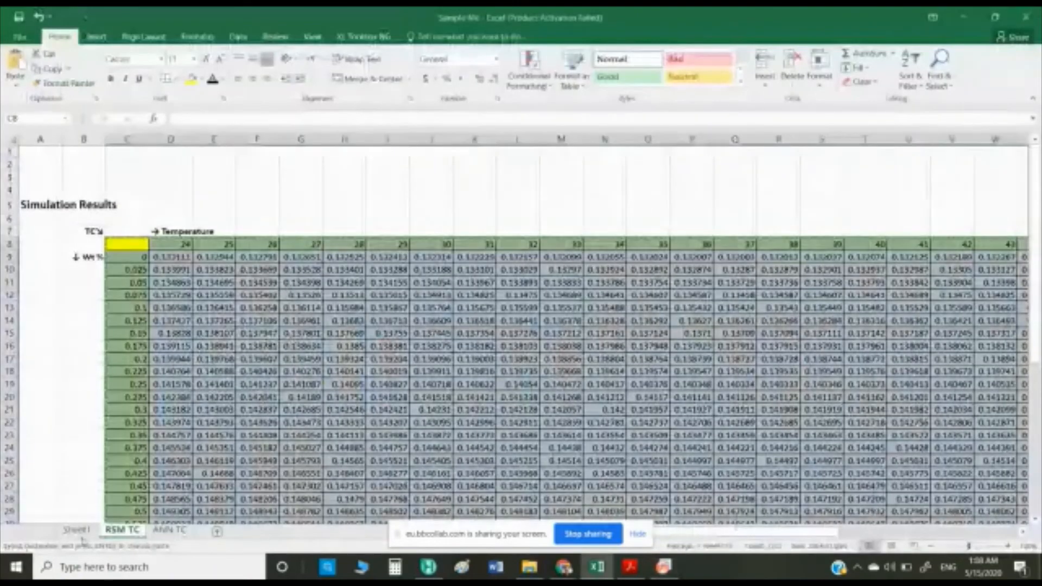
pyautogui.click(77, 529)
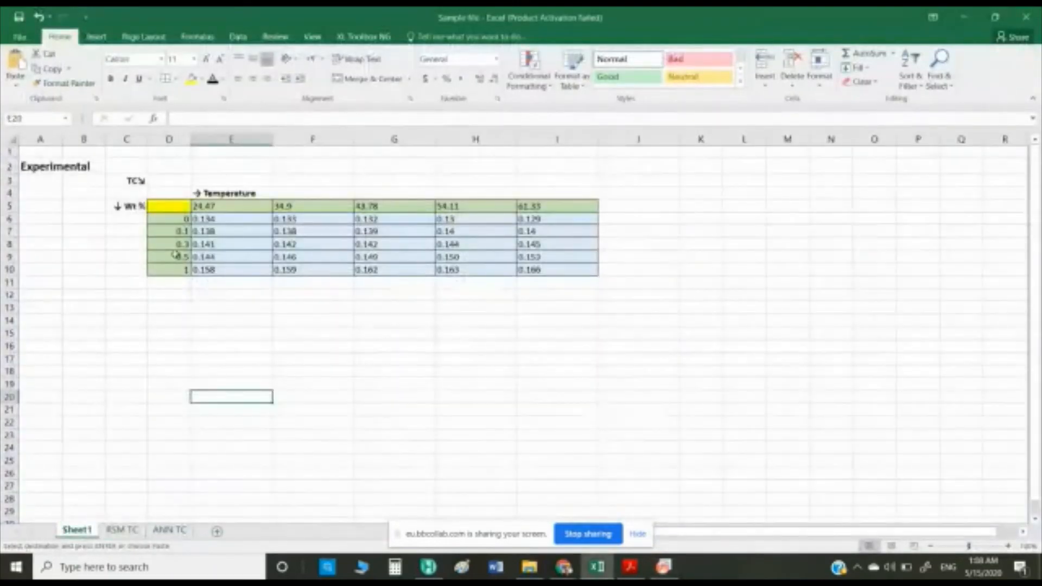
pyautogui.moveTo(169, 206); pyautogui.dragTo(555, 273)
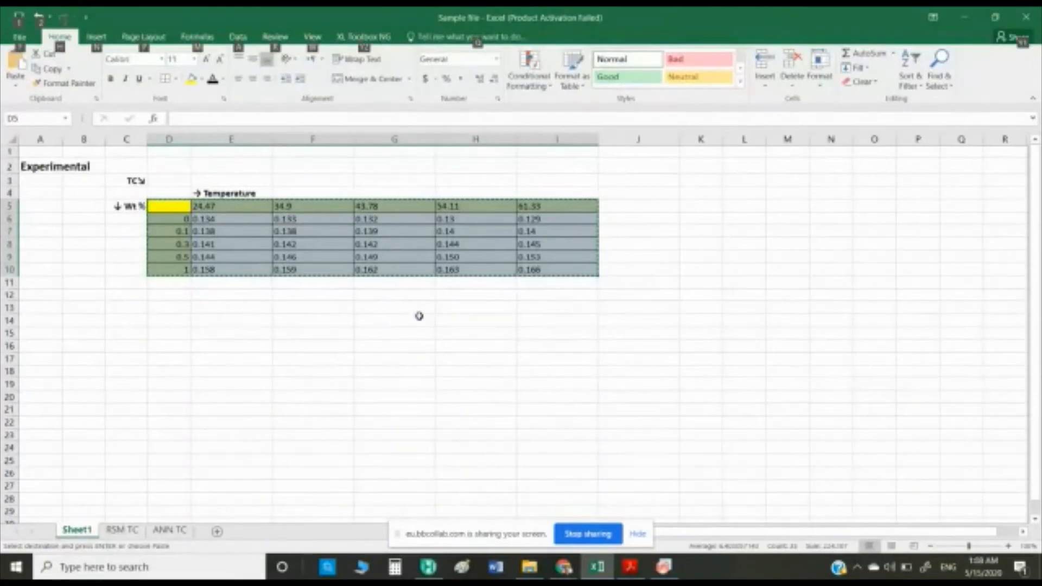
pyautogui.hotkey('alt', 'Tab')
pyautogui.click(279, 133)
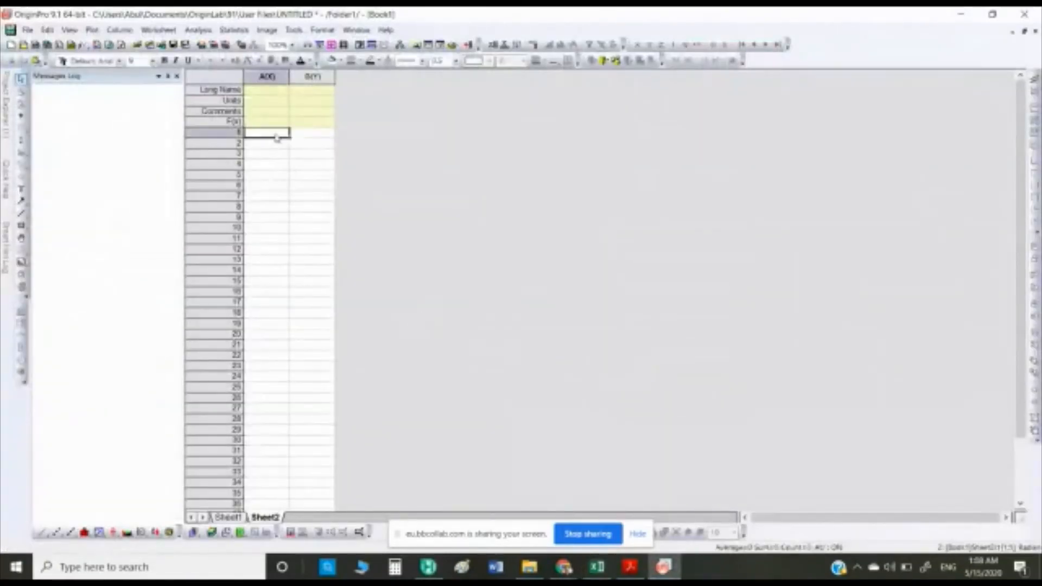
pyautogui.write('24.47\t34.9\t43.78\t54.11\t61.33 0\t0.134\t0.133\t0.132\t0.13\t0.129 0.1\t0.138\t0.138\t0.139\t0.14\t0.14 0.3\t0.141\t0.142\t0.142\t0.144\t0.145 0.5\t0.144\t0.146\t0.149\t0.15\t0.153 1\t0.168\t0.169\t0.162\t0.163\t0.166')
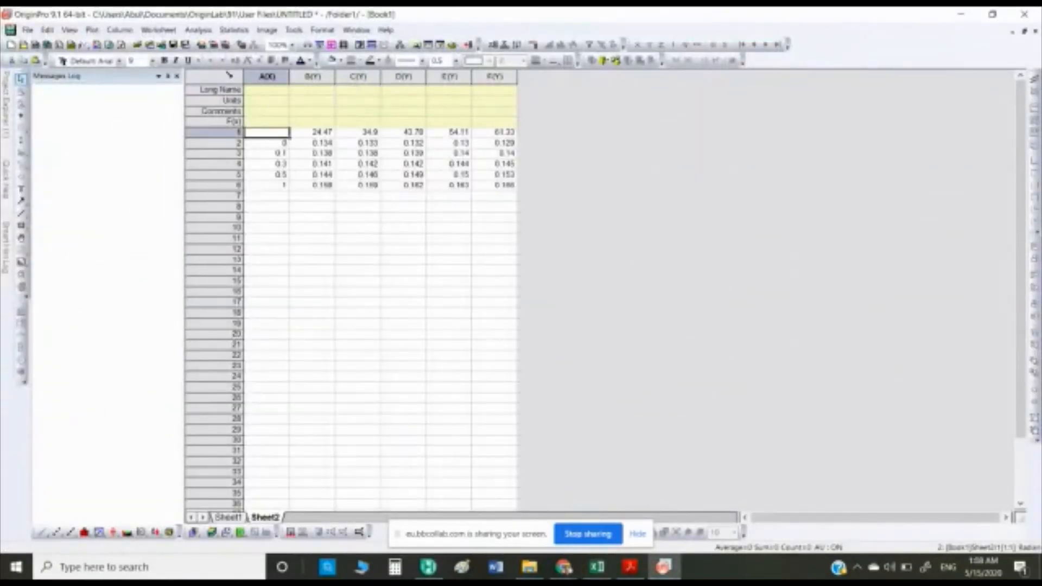
# Plot all of Sheet2 as a 3D Scatter, with Y across columns, Y values in the first row and X values in the first column
pyautogui.click(228, 74)
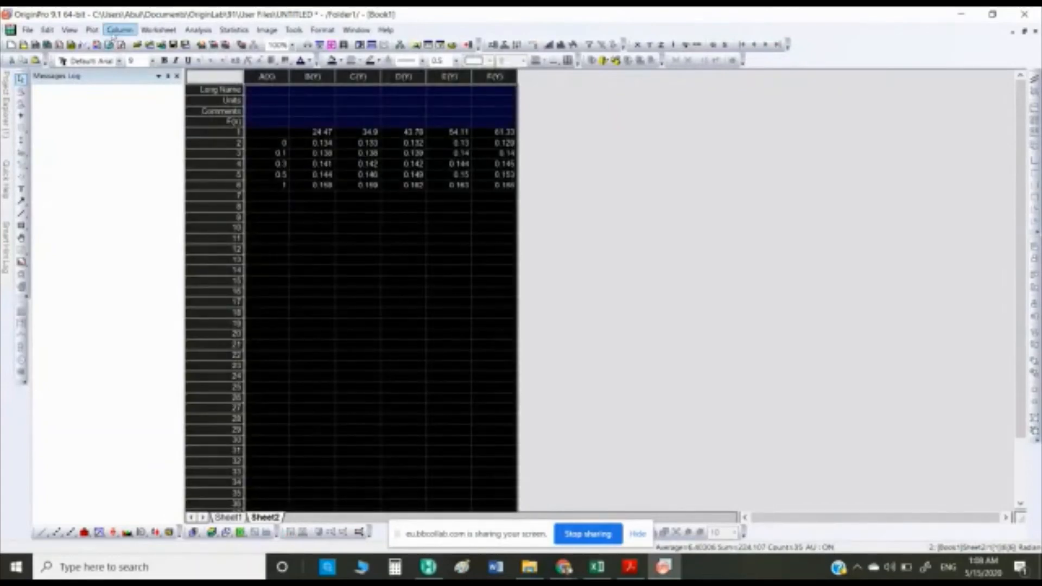
pyautogui.click(91, 30)
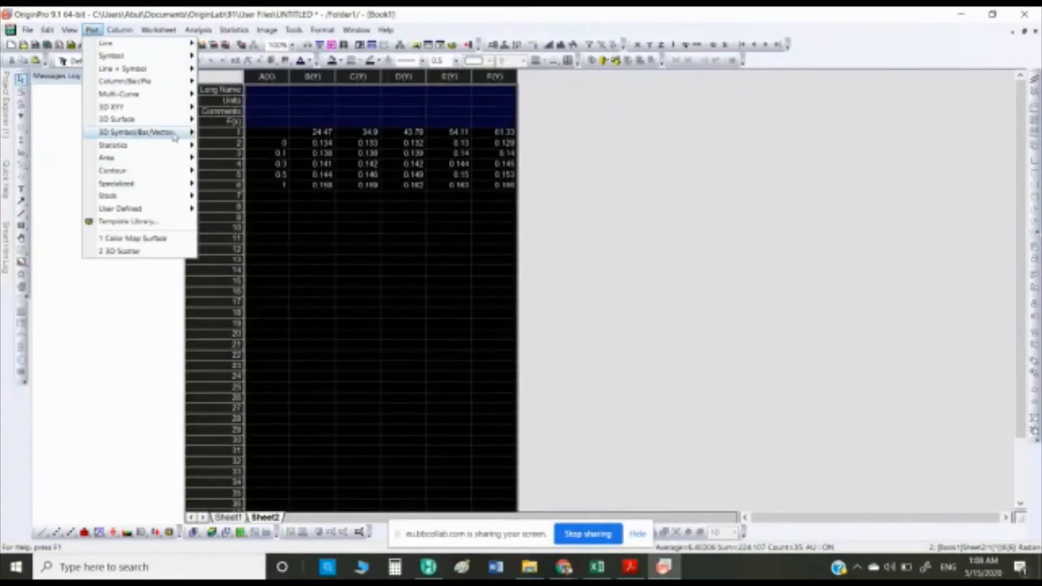
pyautogui.moveTo(174, 134)
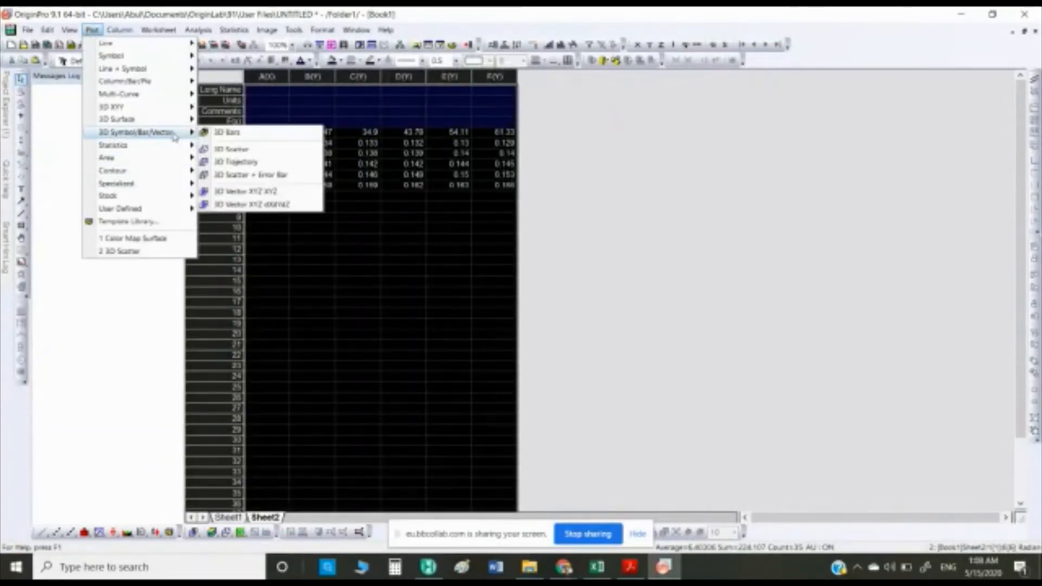
pyautogui.click(251, 153)
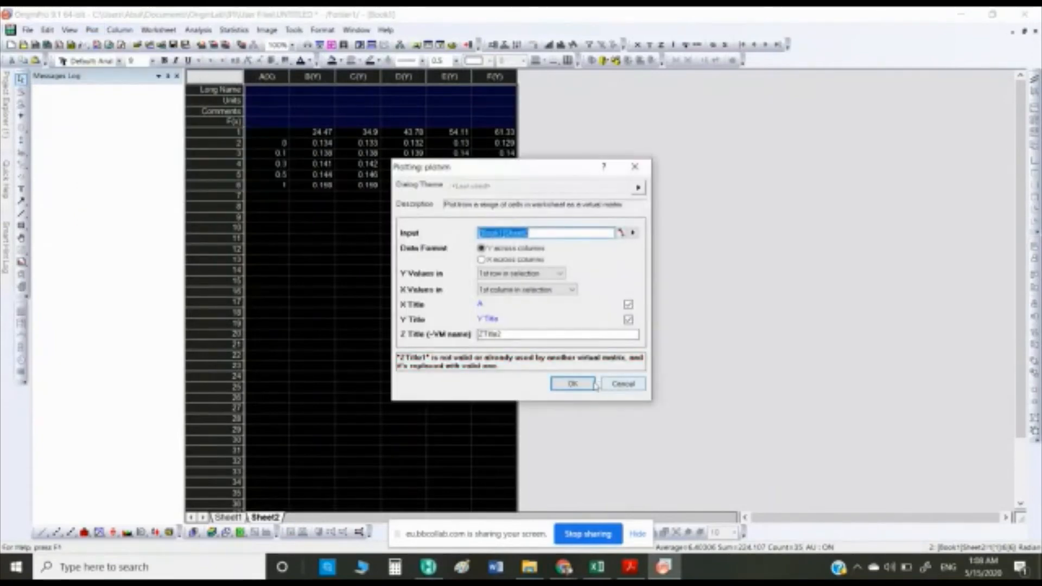
pyautogui.click(593, 385)
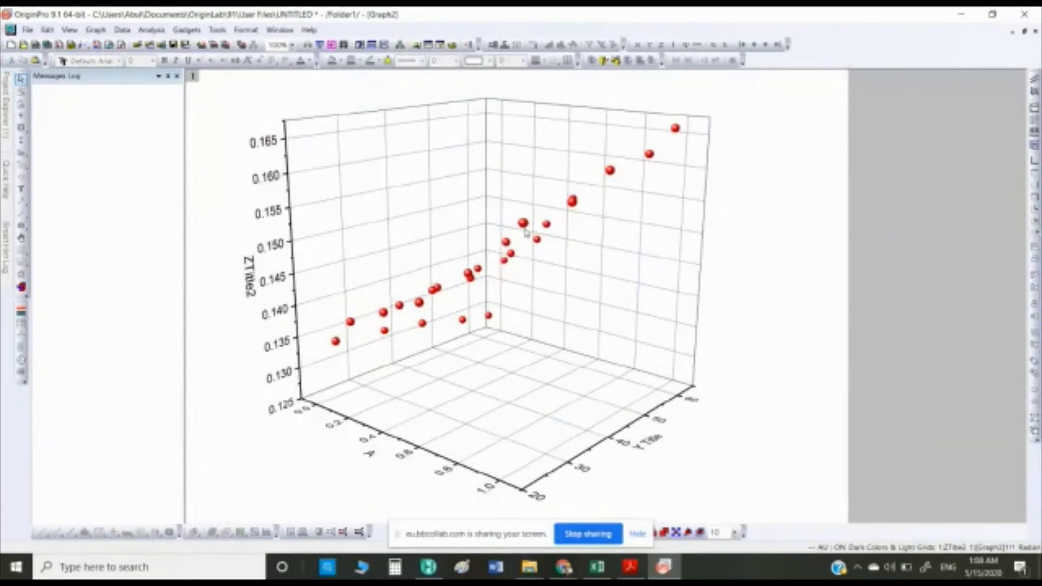
# Tile the scatter graph, surface graph and workbook windows vertically, and make the surface graph's window active
pyautogui.click(7, 114)
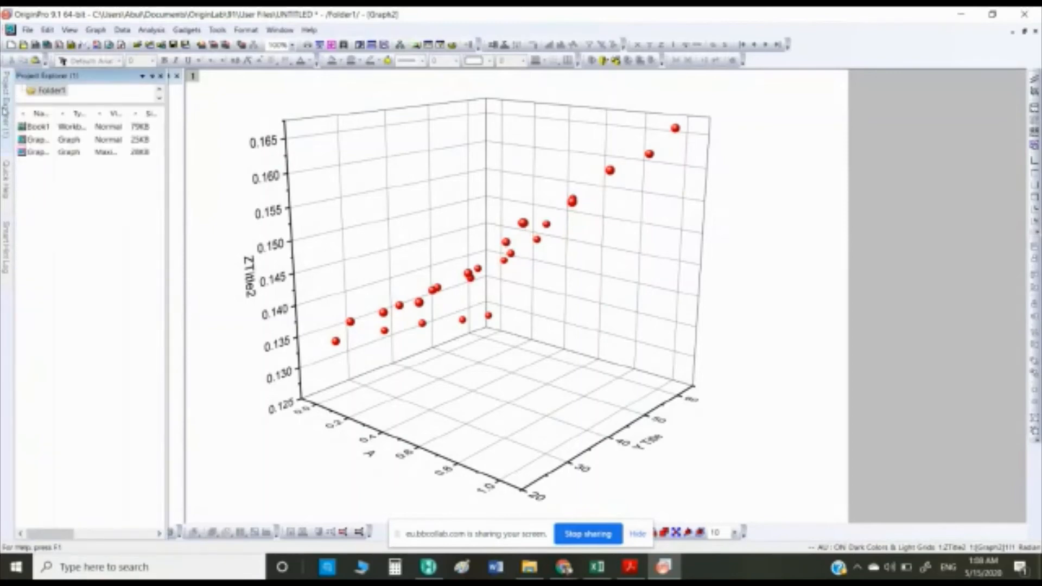
pyautogui.doubleClick(37, 139)
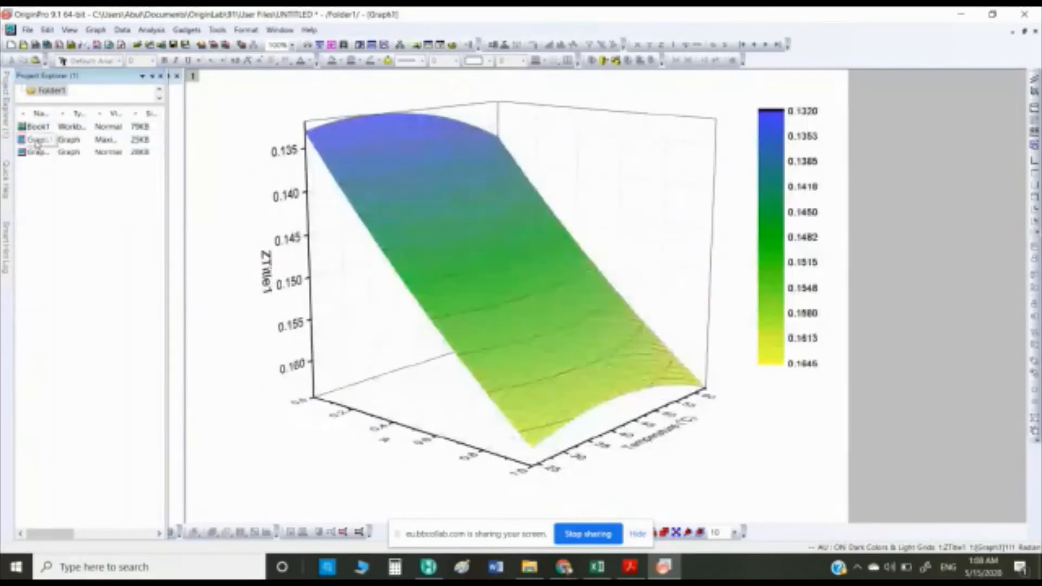
pyautogui.doubleClick(34, 152)
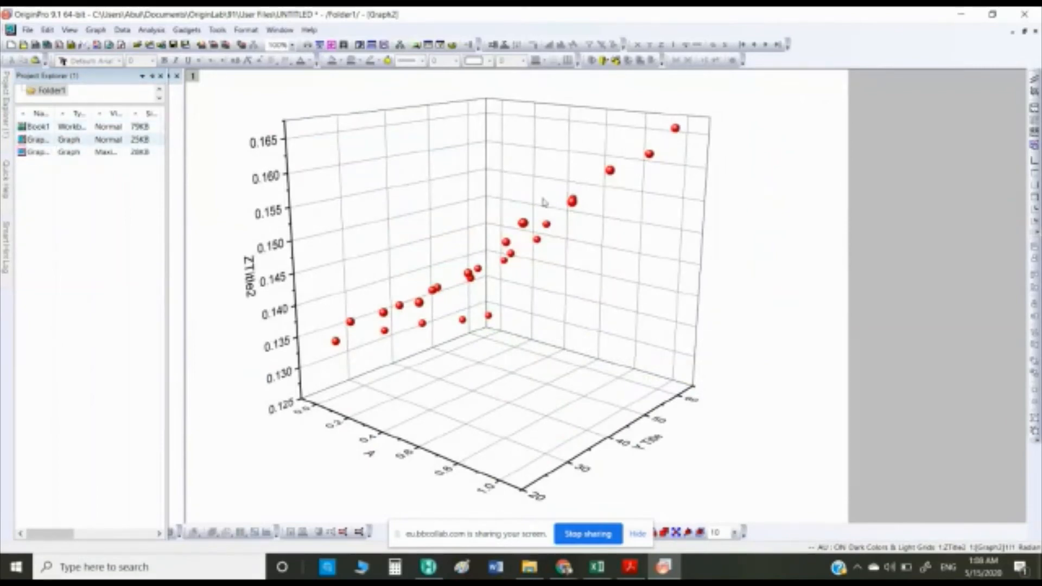
pyautogui.click(279, 30)
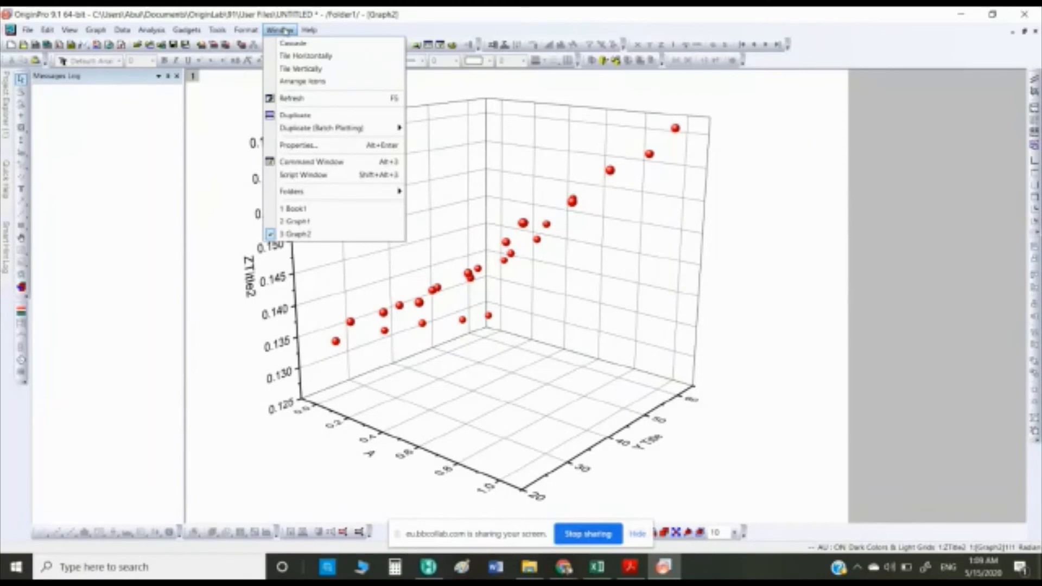
pyautogui.click(300, 69)
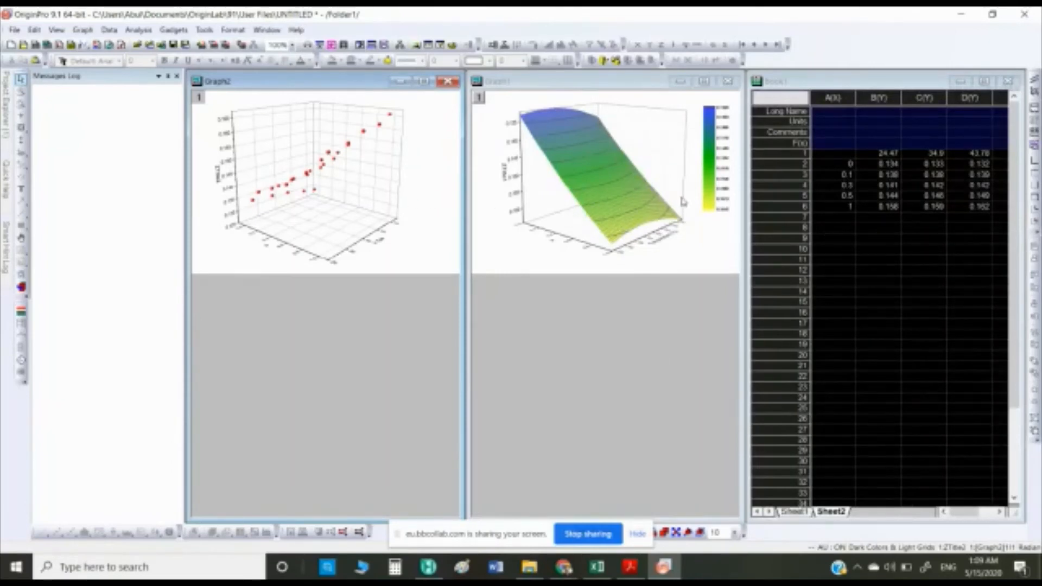
pyautogui.click(598, 178)
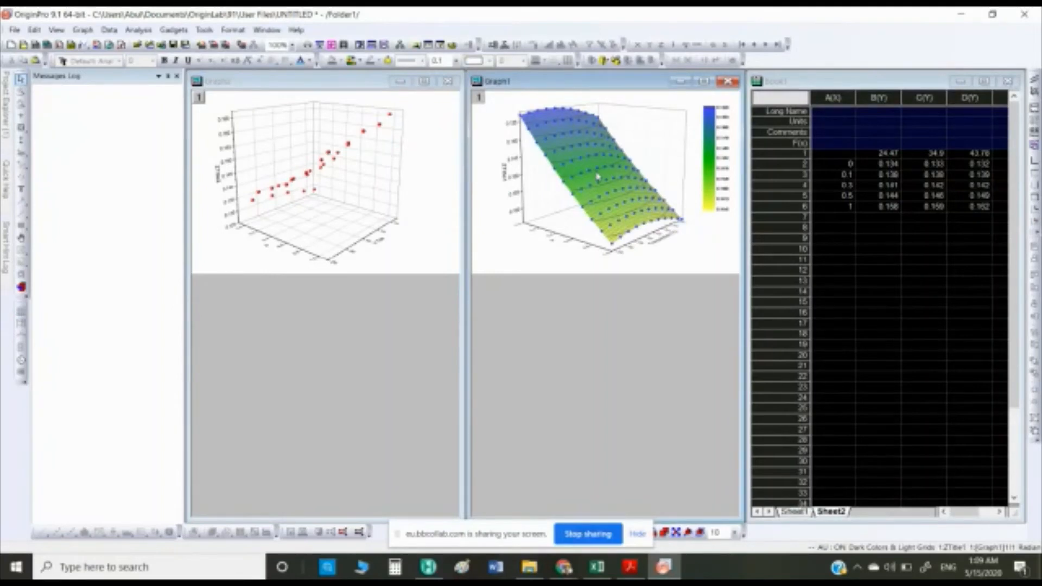
pyautogui.click(277, 167)
pyautogui.click(598, 183)
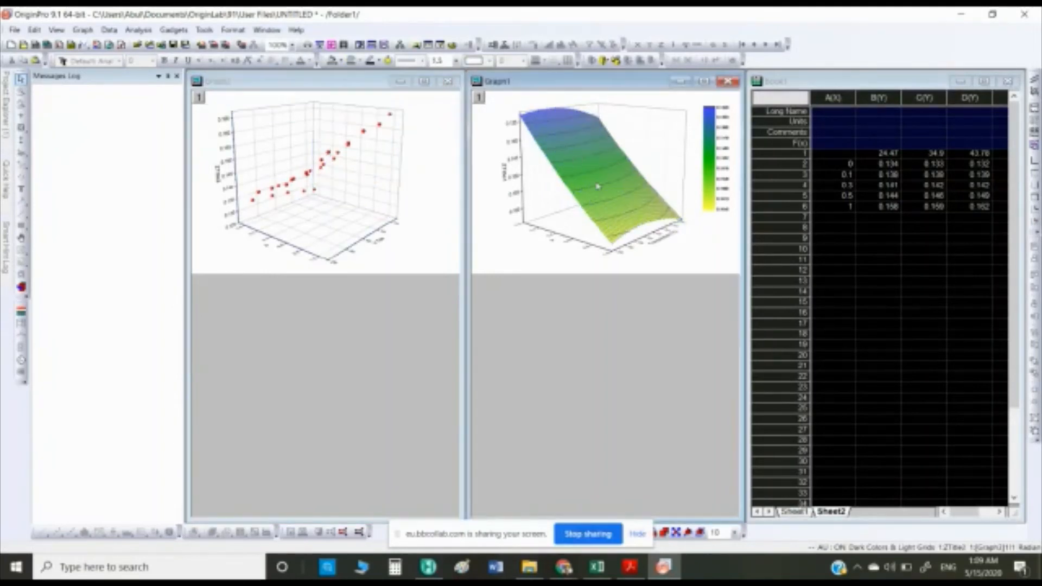
# Add the experimental virtual matrix ZTitle2 from Sheet2 to the surface graph's layer contents and apply it
pyautogui.doubleClick(479, 99)
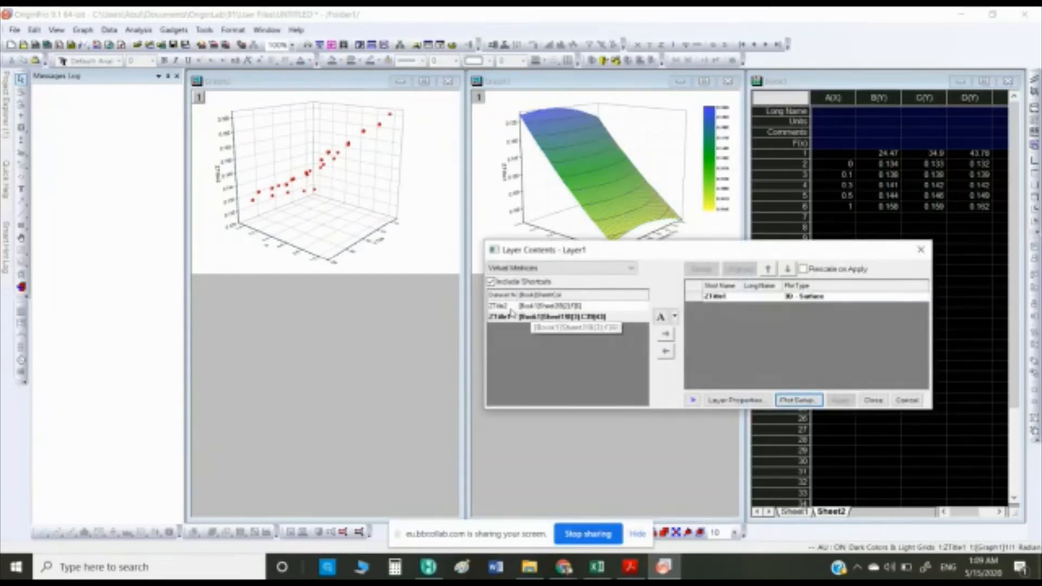
pyautogui.click(548, 306)
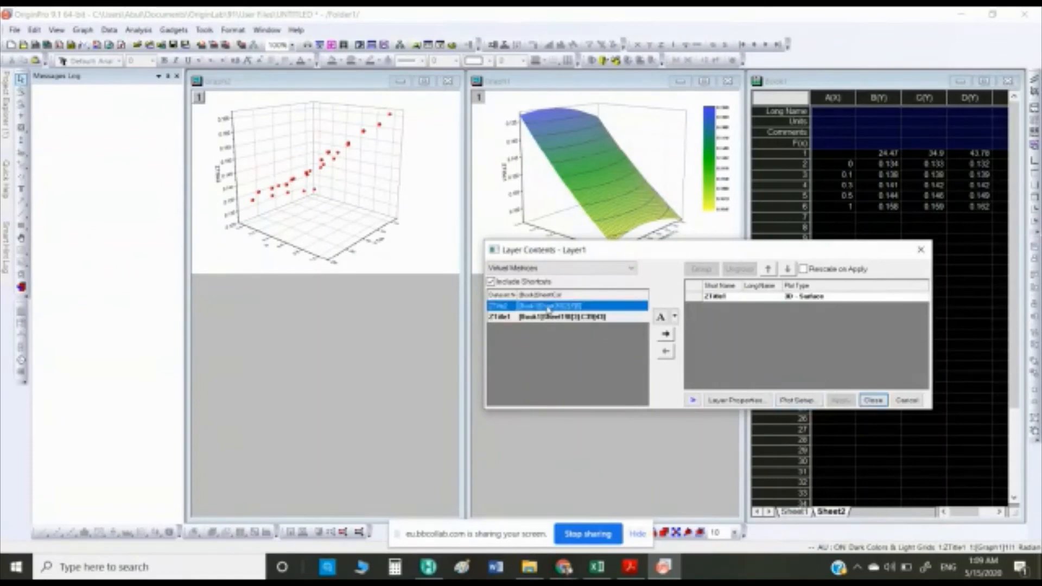
pyautogui.click(666, 334)
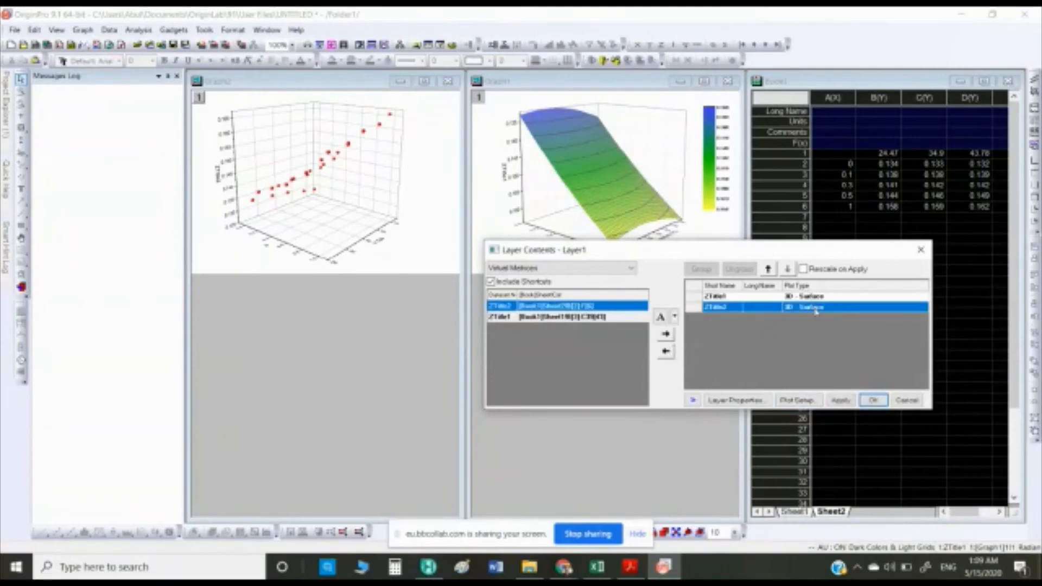
pyautogui.moveTo(810, 243); pyautogui.dragTo(803, 321)
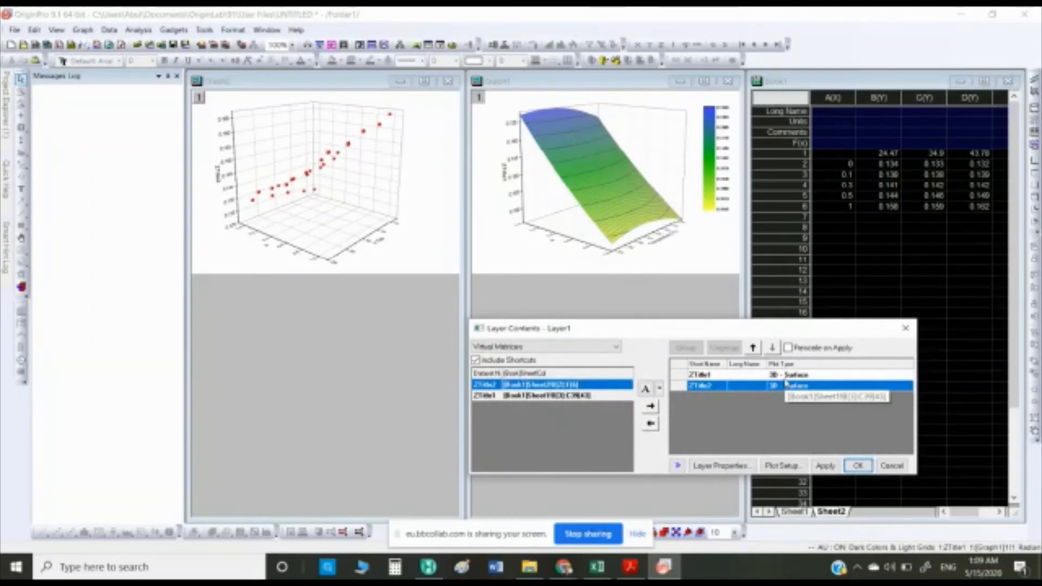
pyautogui.click(829, 466)
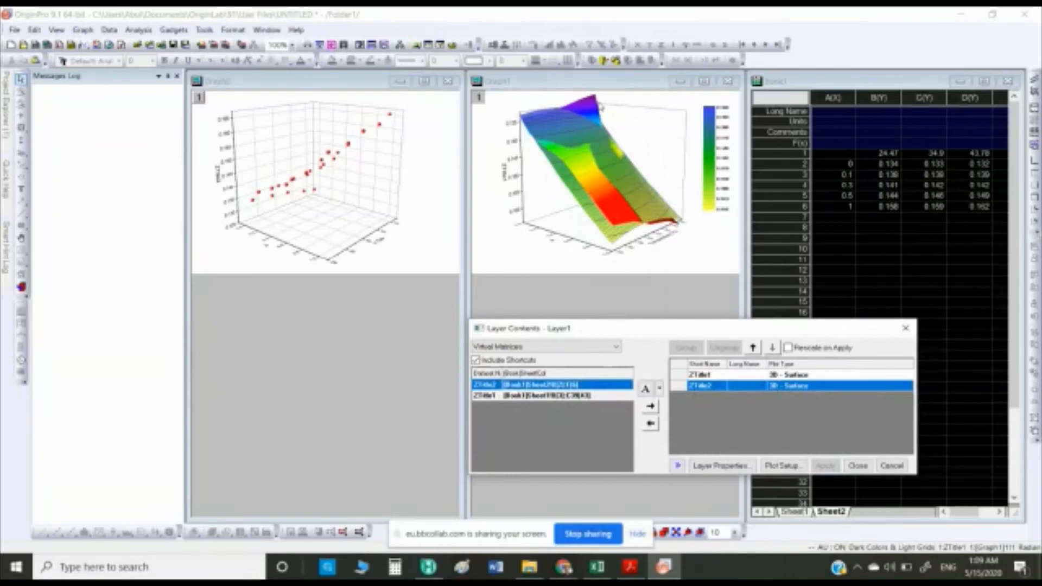
# Change the plot type of ZTitle2 in the layer contents to 3D - Matrix Scatter and accept
pyautogui.click(881, 385)
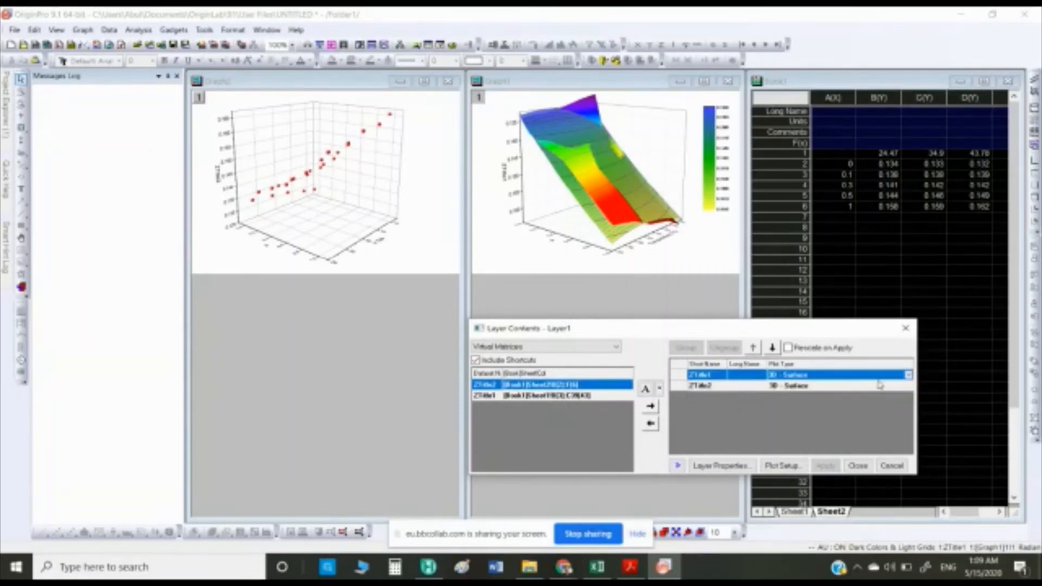
pyautogui.click(908, 386)
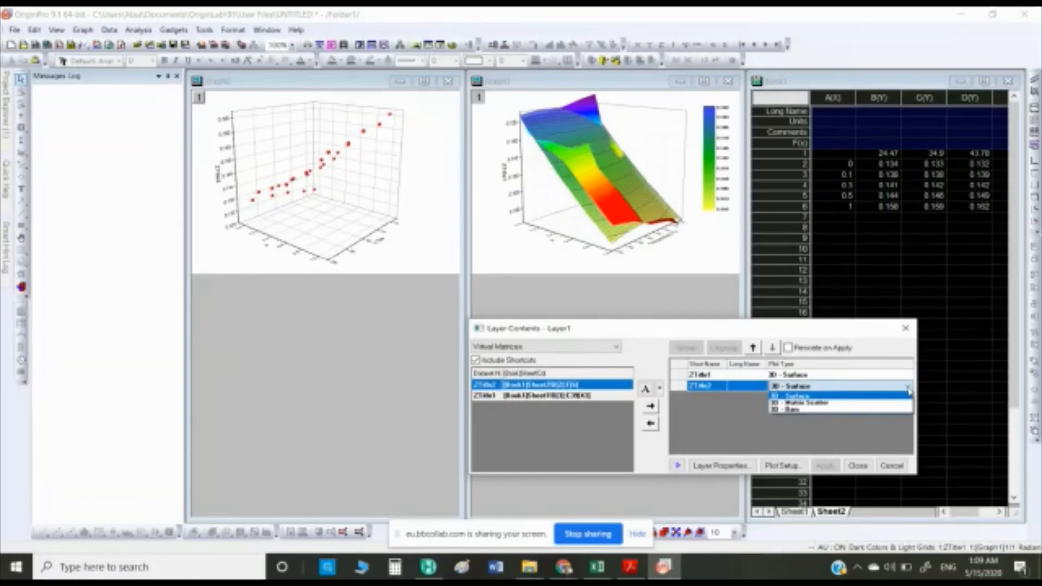
pyautogui.click(823, 404)
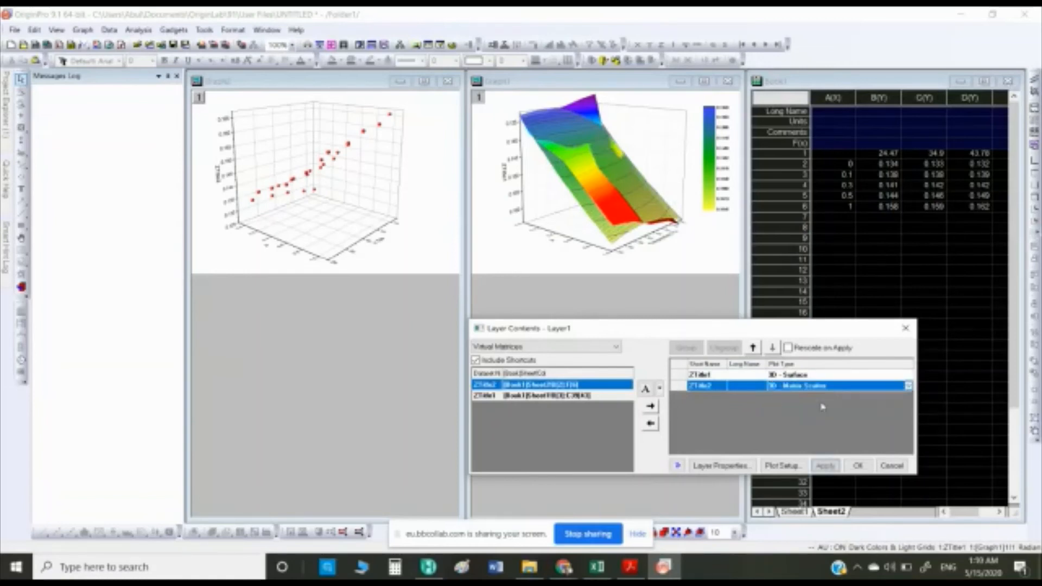
pyautogui.click(858, 467)
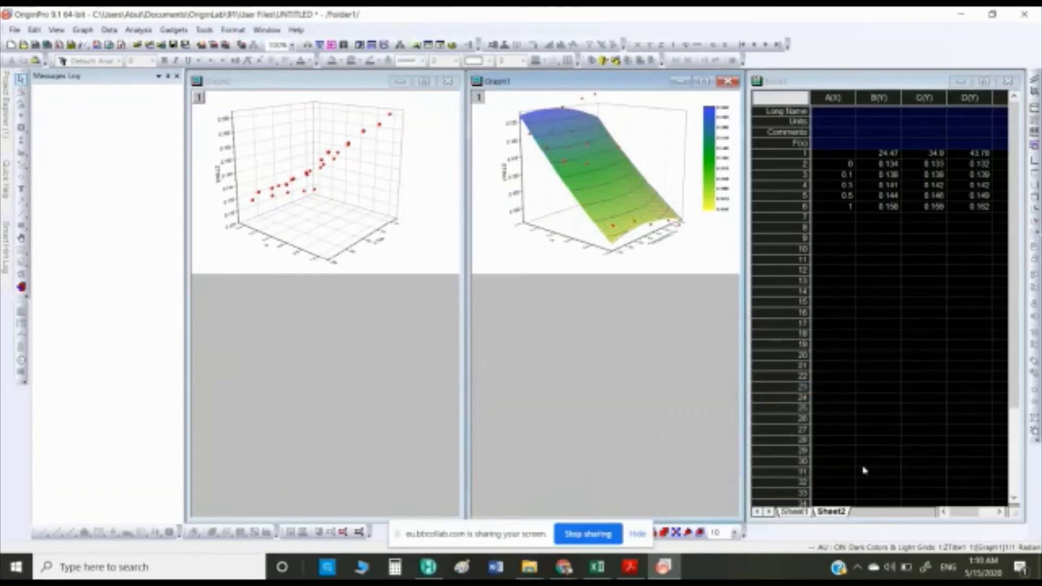
# Maximize the combined graph and set its scatter symbols to the individual color Navy with 13% transparency
pyautogui.click(704, 81)
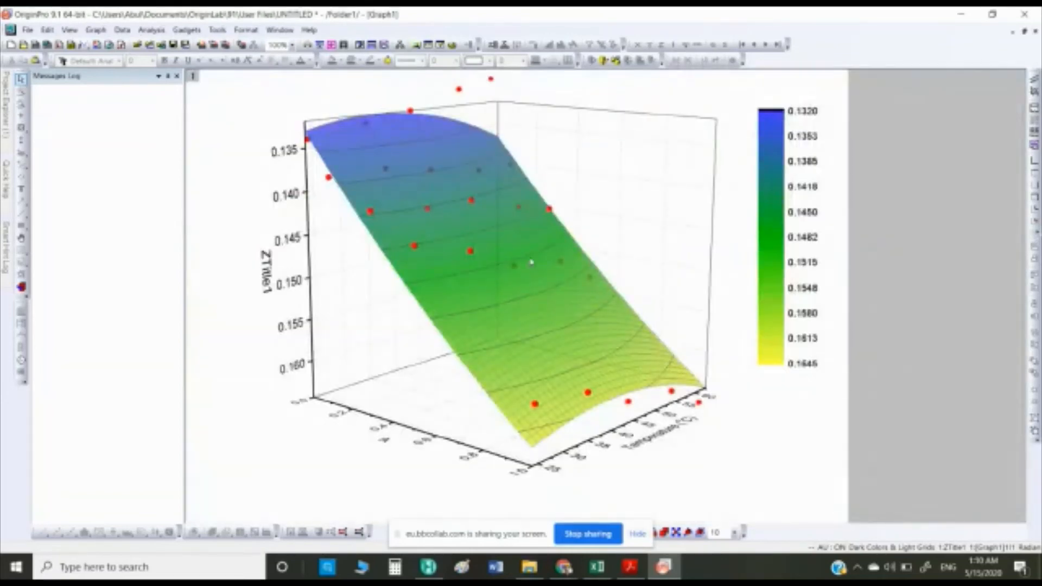
pyautogui.click(550, 211)
pyautogui.doubleClick(551, 211)
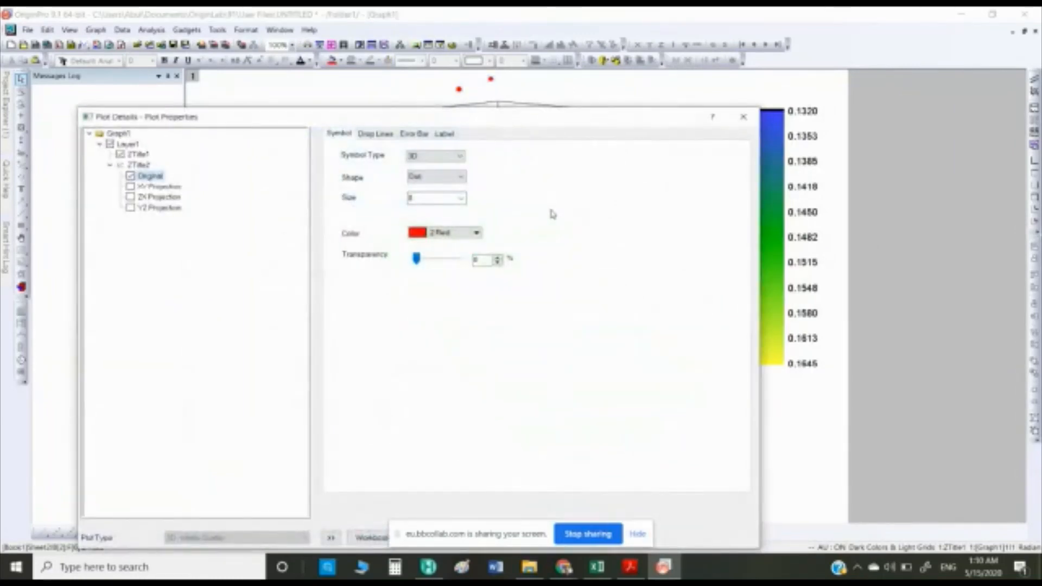
pyautogui.click(475, 233)
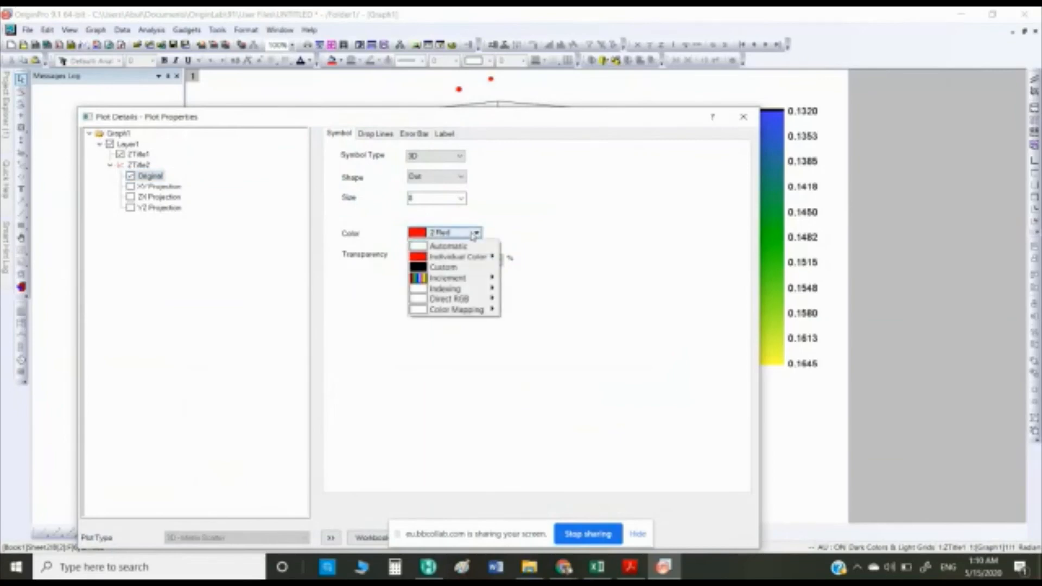
pyautogui.moveTo(491, 259)
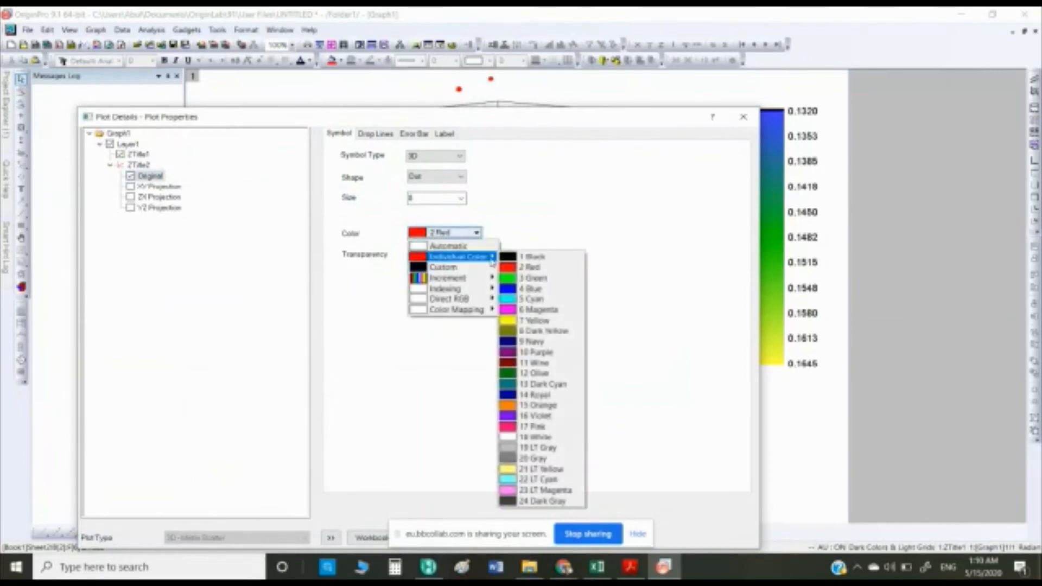
pyautogui.click(565, 341)
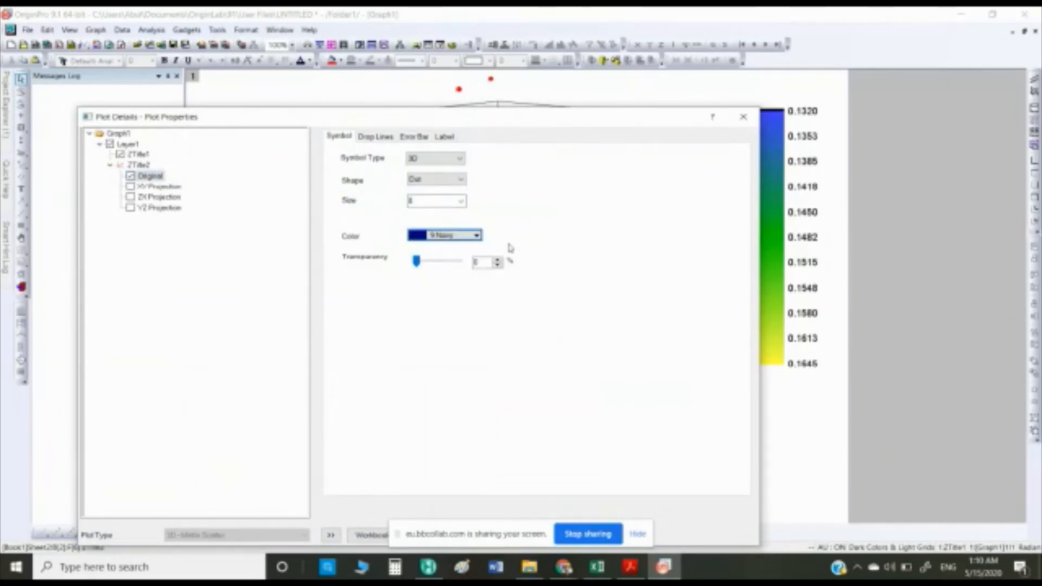
pyautogui.moveTo(416, 262); pyautogui.dragTo(424, 268)
# Set the scatter symbols' size to 15 and shape to Ball, and apply the plot details to the graph
pyautogui.click(460, 202)
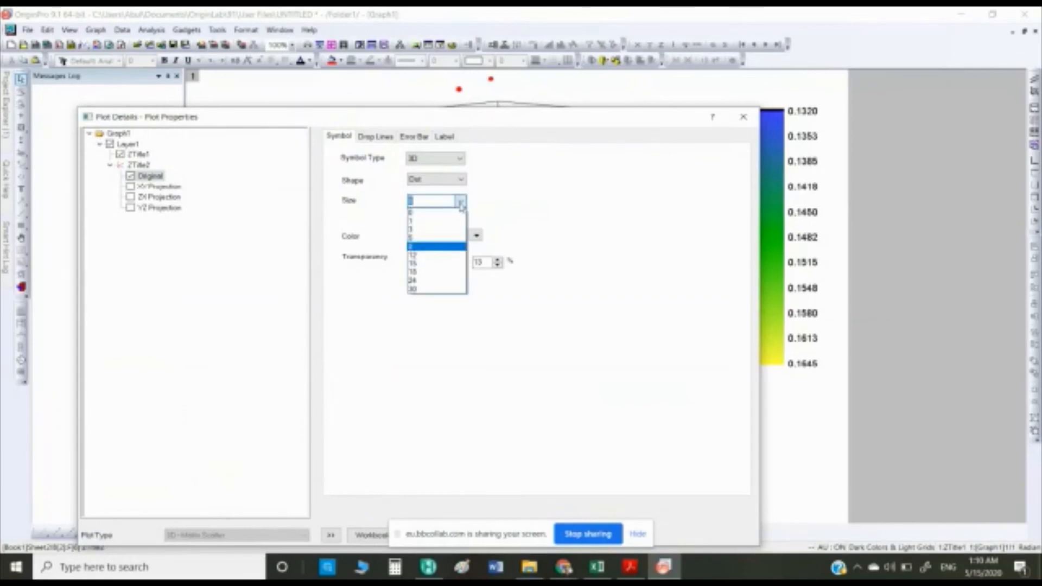
pyautogui.click(446, 264)
pyautogui.click(460, 180)
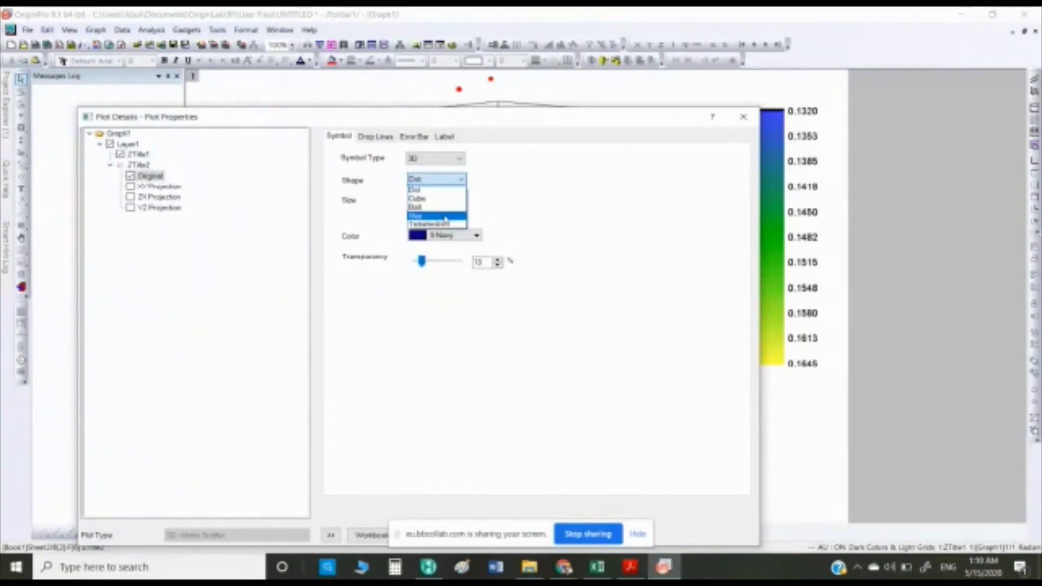
pyautogui.click(434, 207)
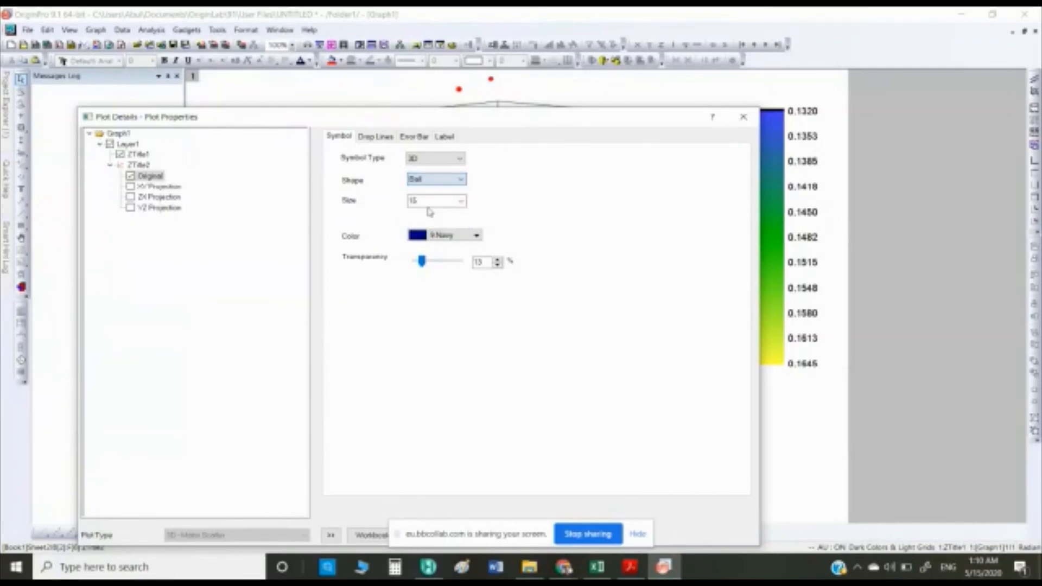
pyautogui.moveTo(618, 117); pyautogui.dragTo(624, 66)
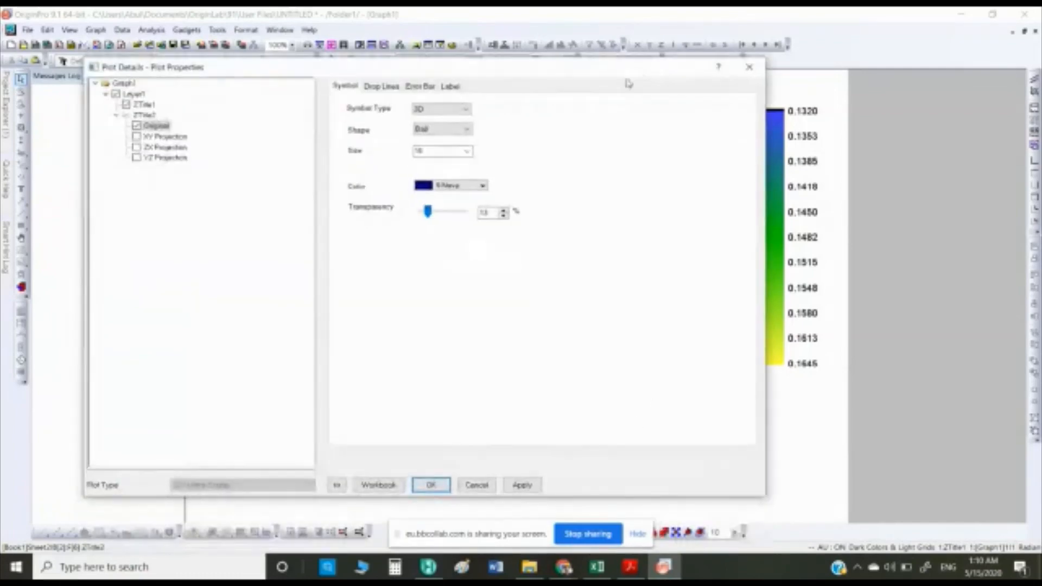
pyautogui.click(431, 485)
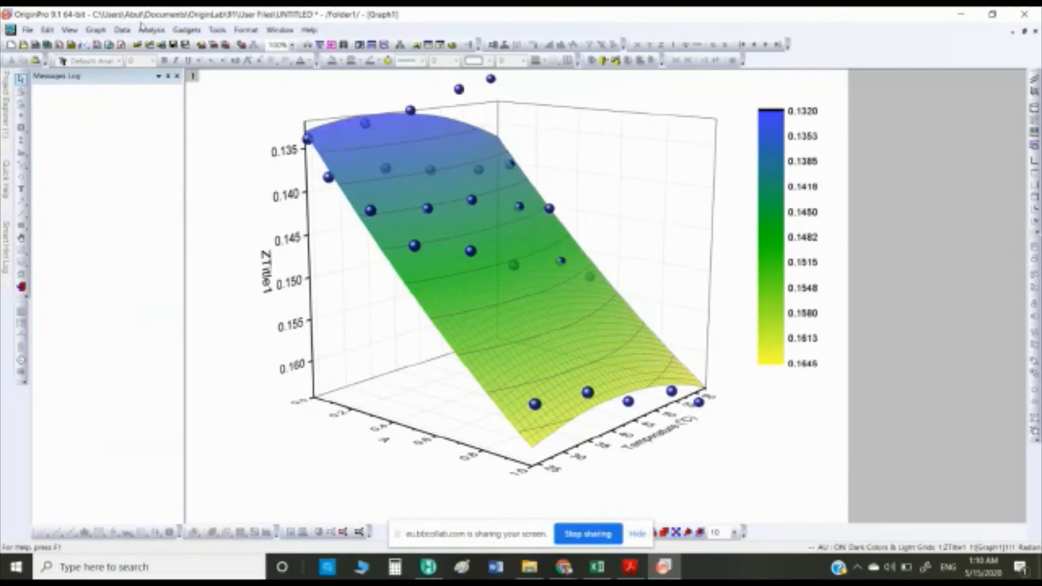
pyautogui.click(589, 535)
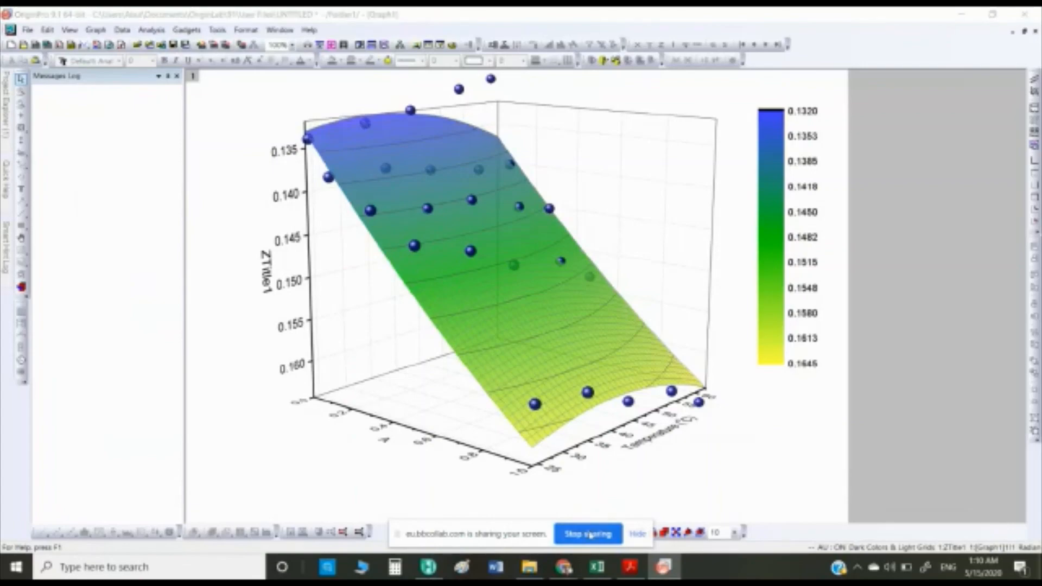